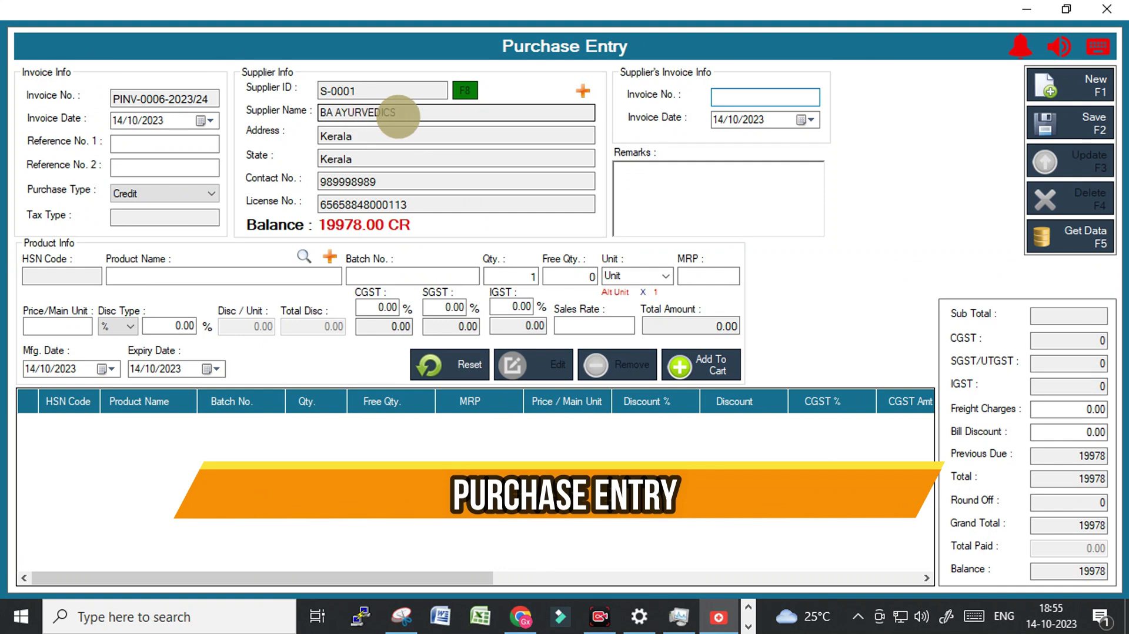
Search the products for "abc" and choose ABC MEdicine1 as the product to purchase
{"action": "left_click", "coordinate": [130, 276]}
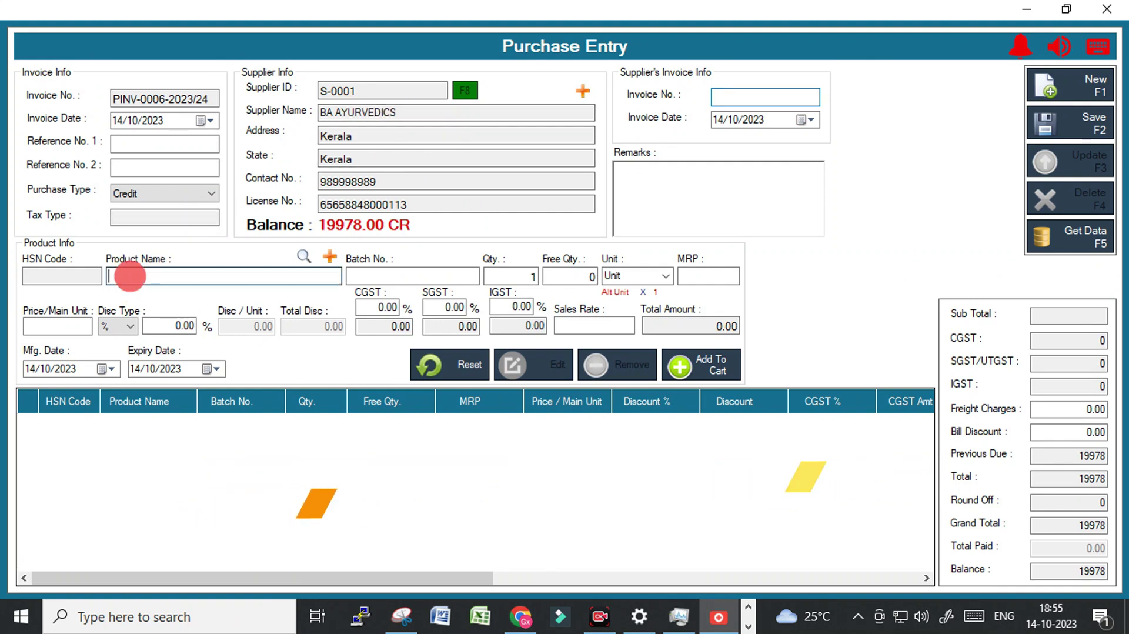
{"action": "type", "text": "abc"}
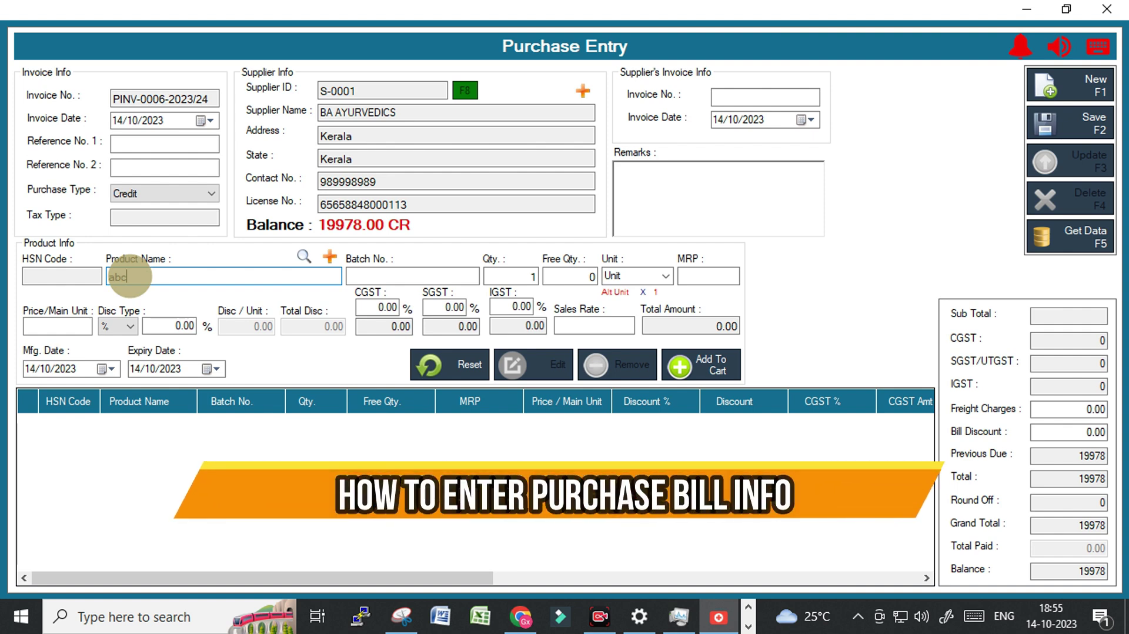
{"action": "key", "text": "Return"}
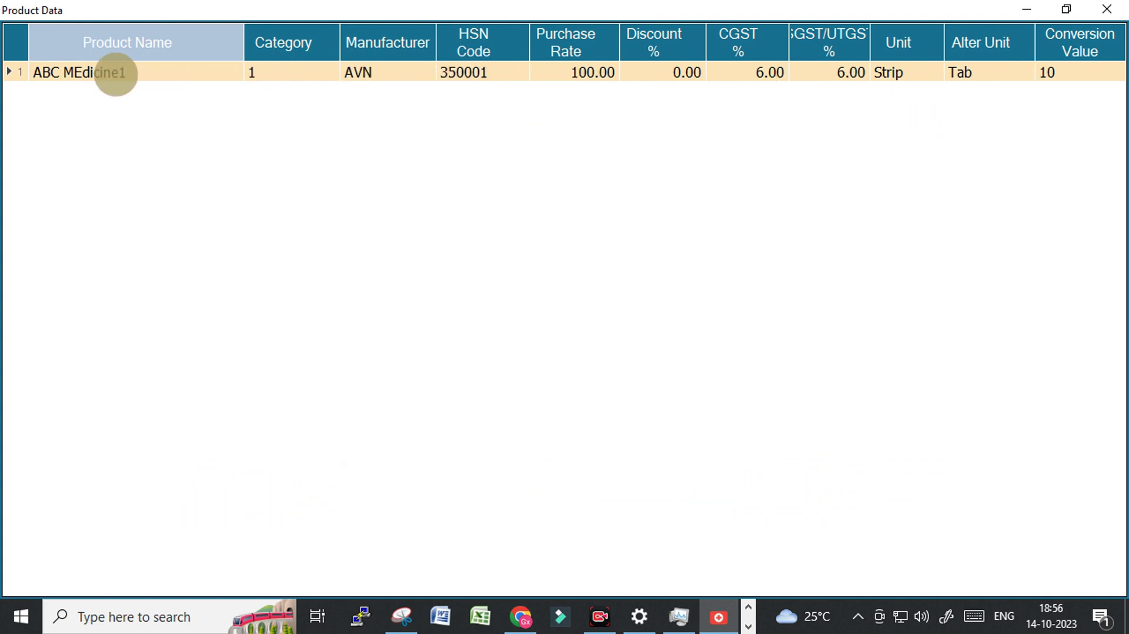
{"action": "double_click", "coordinate": [115, 73]}
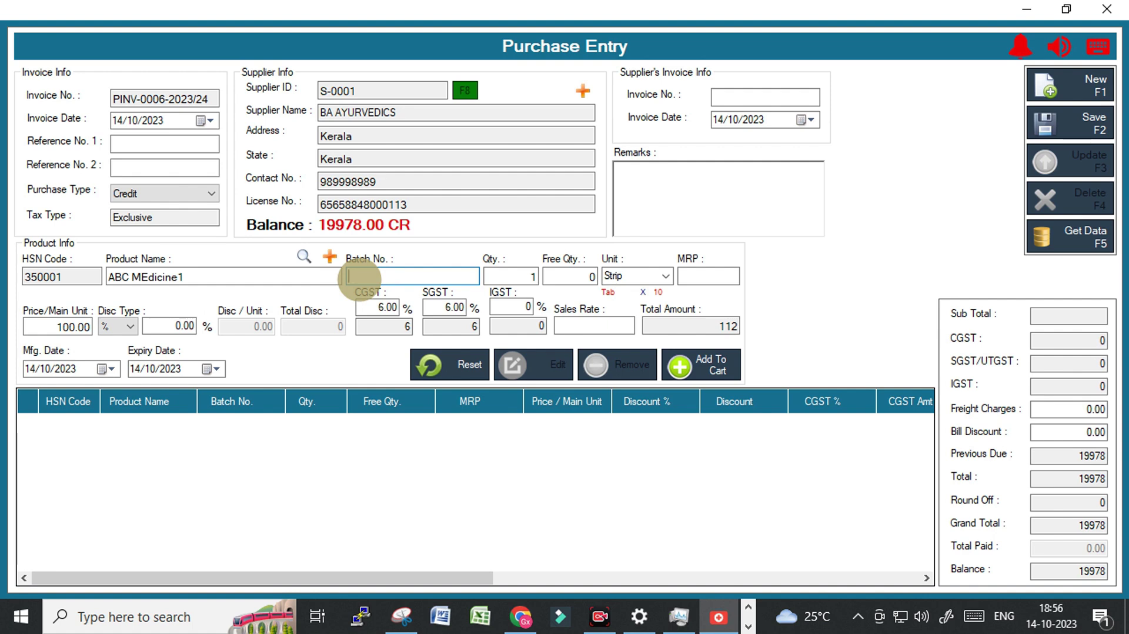
Enter batch number BHABBB for the product and set its quantity to 30
{"action": "type", "text": "B"}
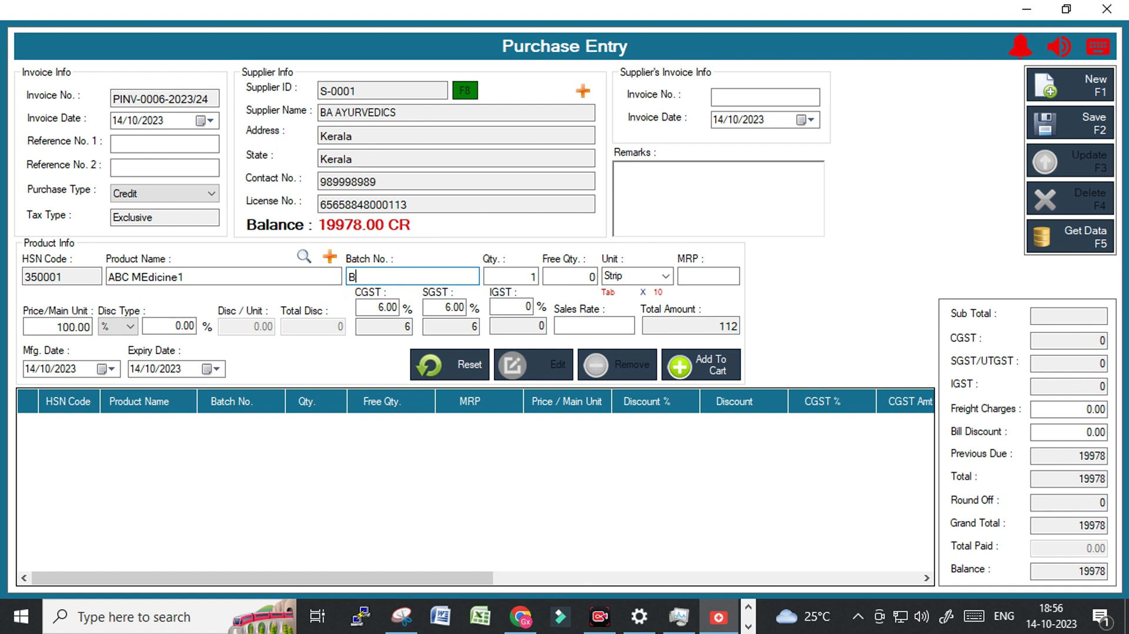
{"action": "type", "text": "HABBB"}
{"action": "key", "text": "Tab"}
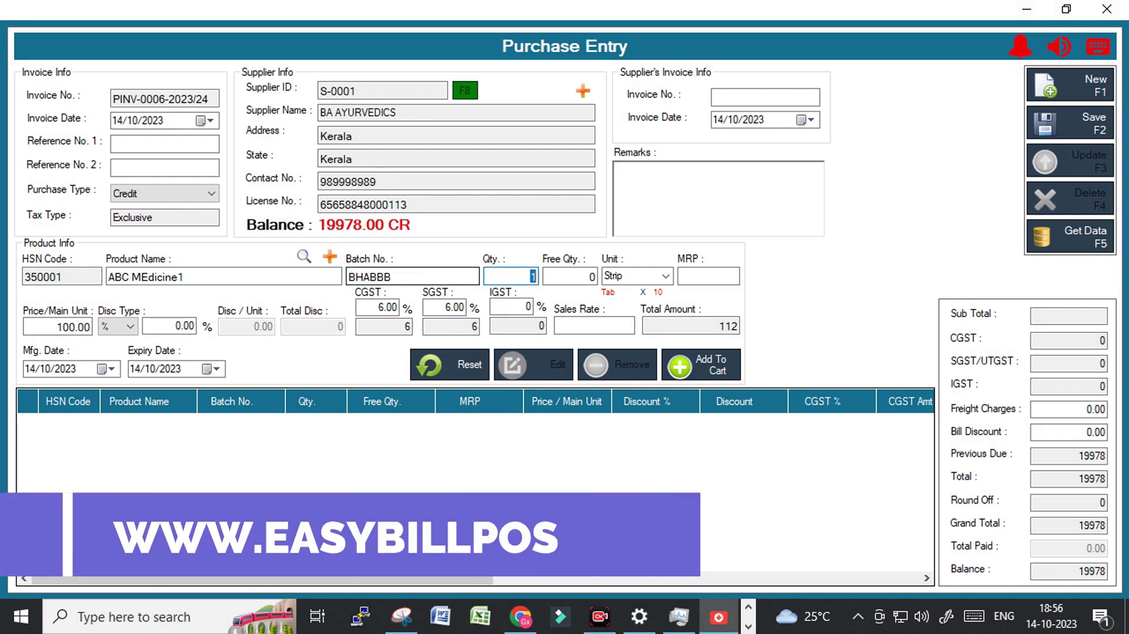
{"action": "type", "text": "30"}
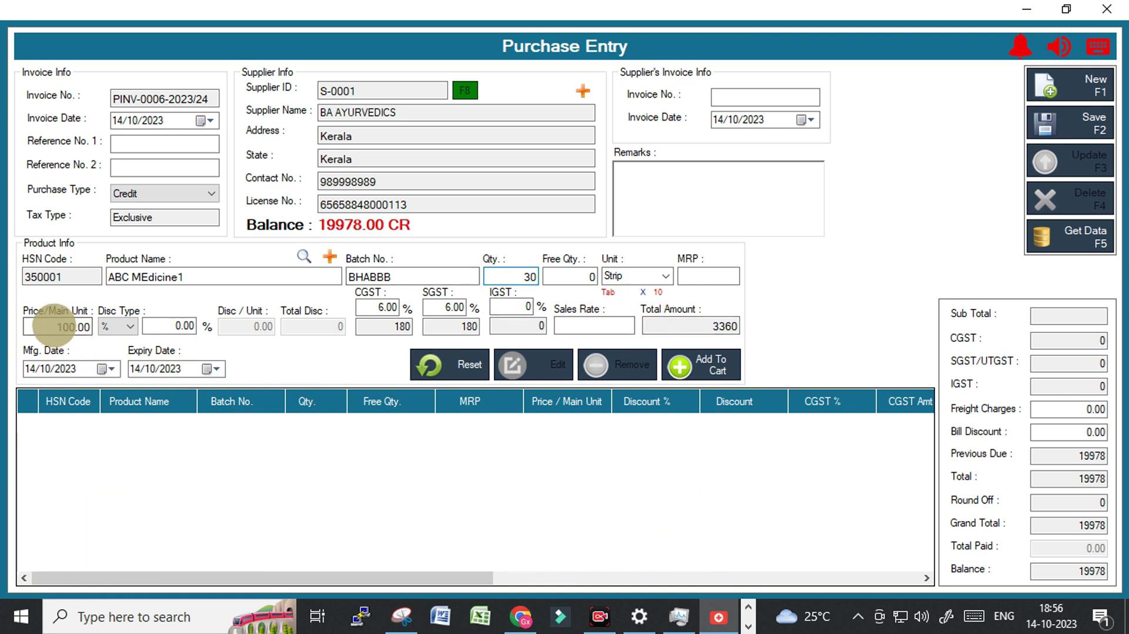
Set the product's price per main unit to 110.00 and its sales rate to 245
{"action": "left_click", "coordinate": [84, 326]}
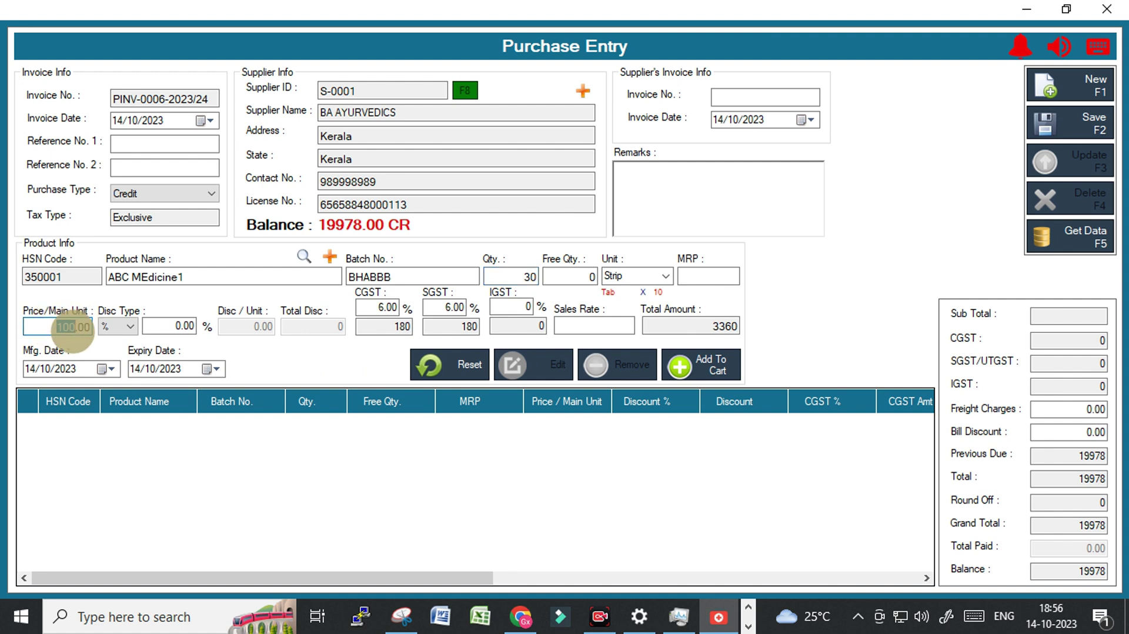
{"action": "left_click", "coordinate": [65, 327]}
{"action": "left_click_drag", "start_coordinate": [64, 327], "coordinate": [69, 328]}
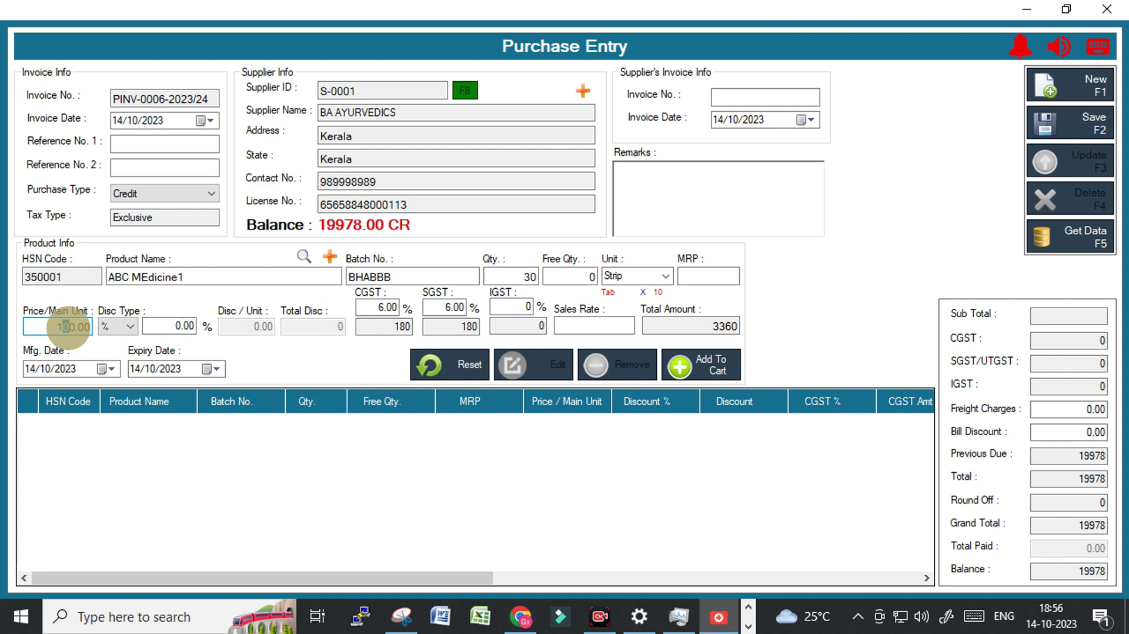
{"action": "type", "text": "1"}
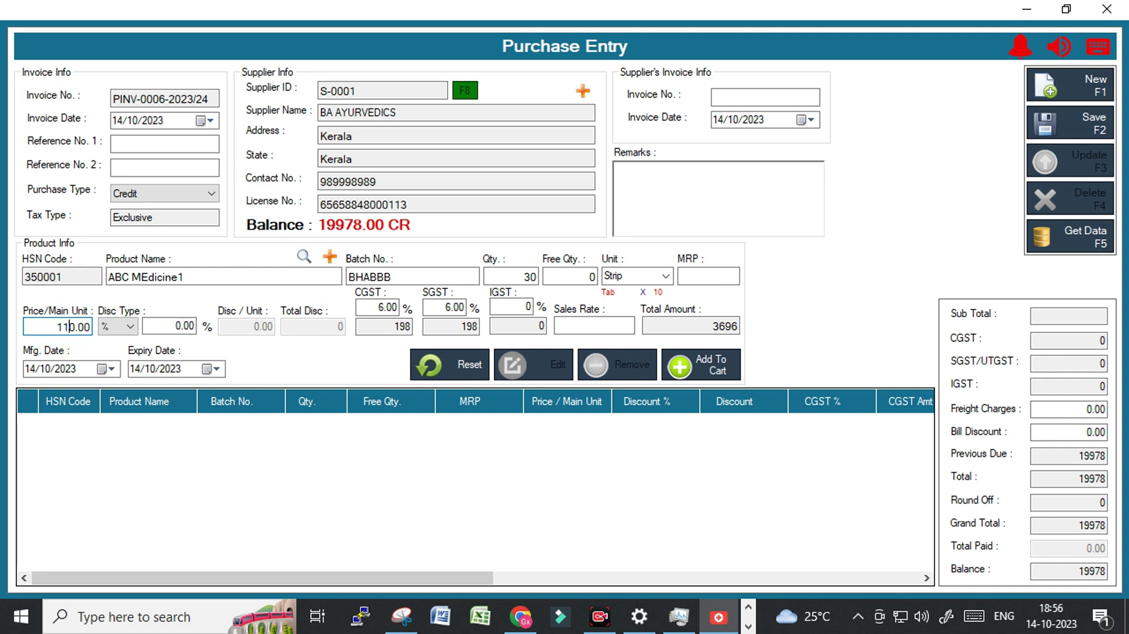
{"action": "left_click", "coordinate": [593, 327]}
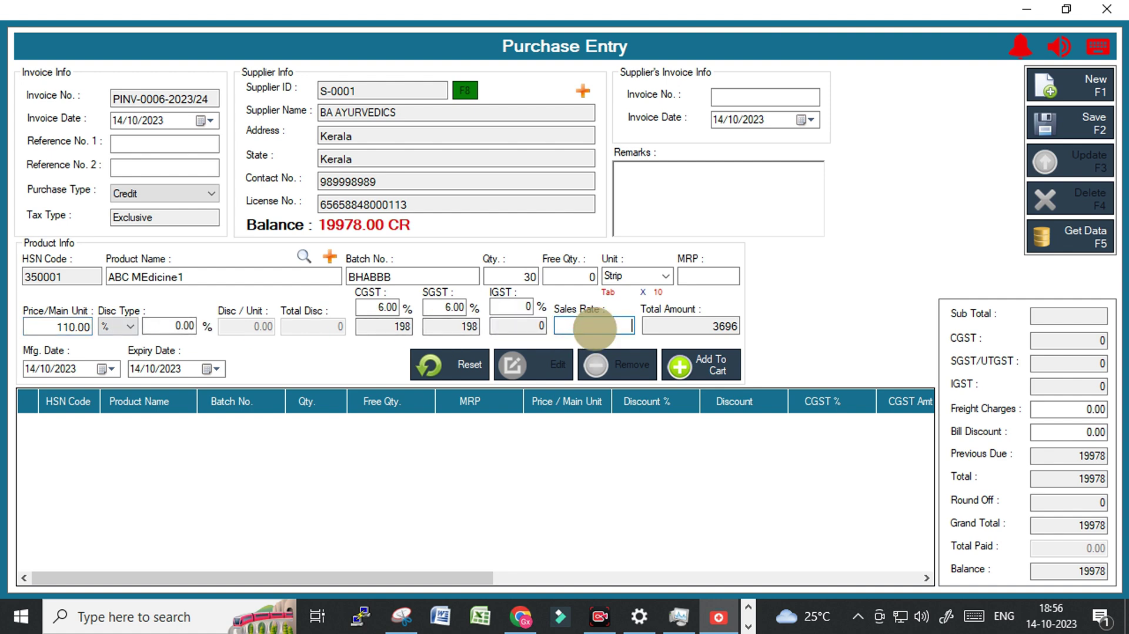
{"action": "type", "text": "245"}
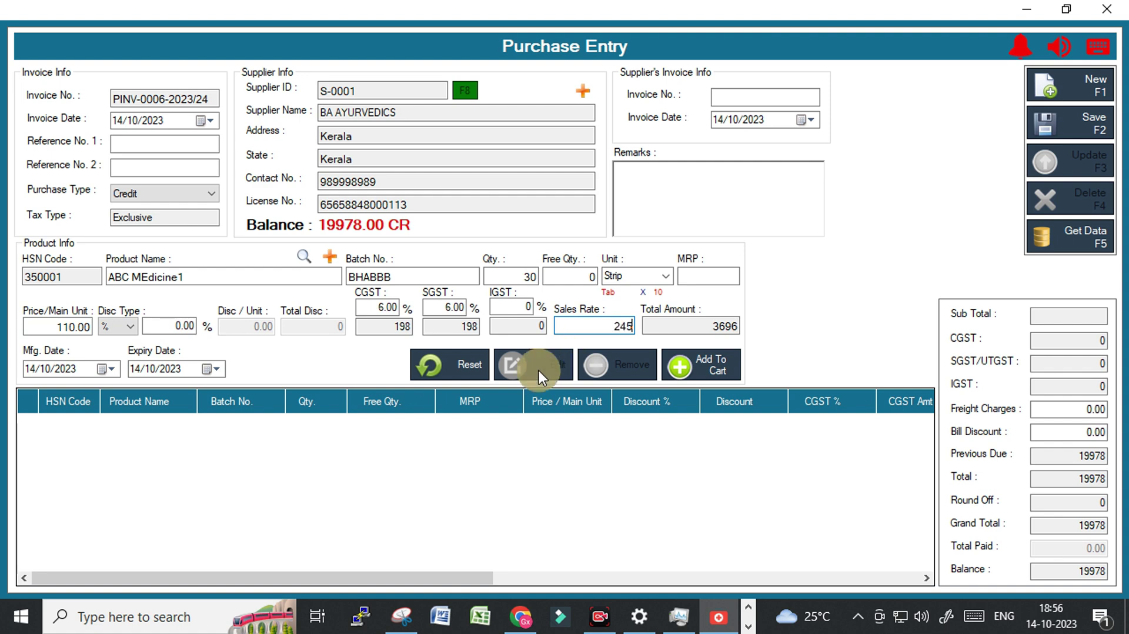
Set the product's expiry date to 14/10/2024 and its manufacturing date to 14/07/2023
{"action": "left_click", "coordinate": [175, 367]}
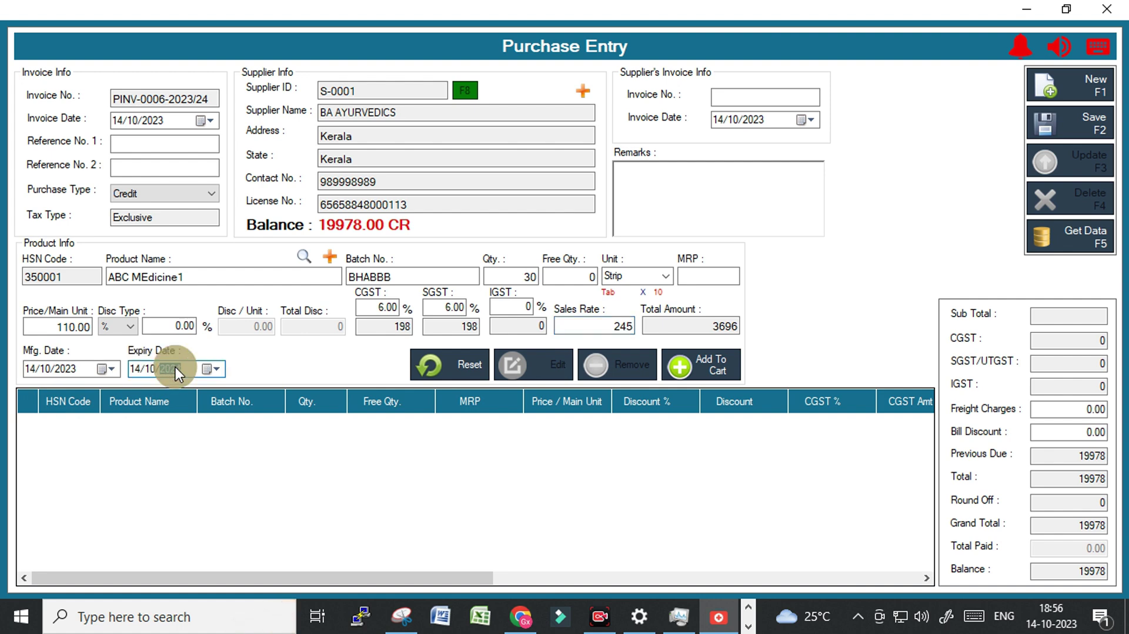
{"action": "key", "text": "Up"}
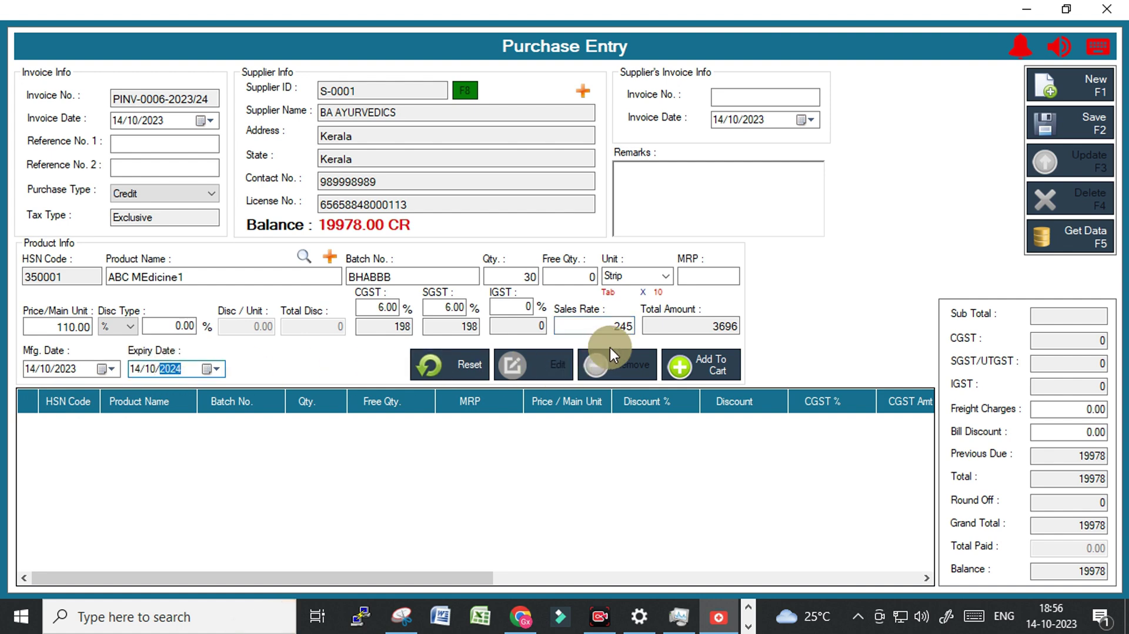
{"action": "left_click", "coordinate": [46, 374]}
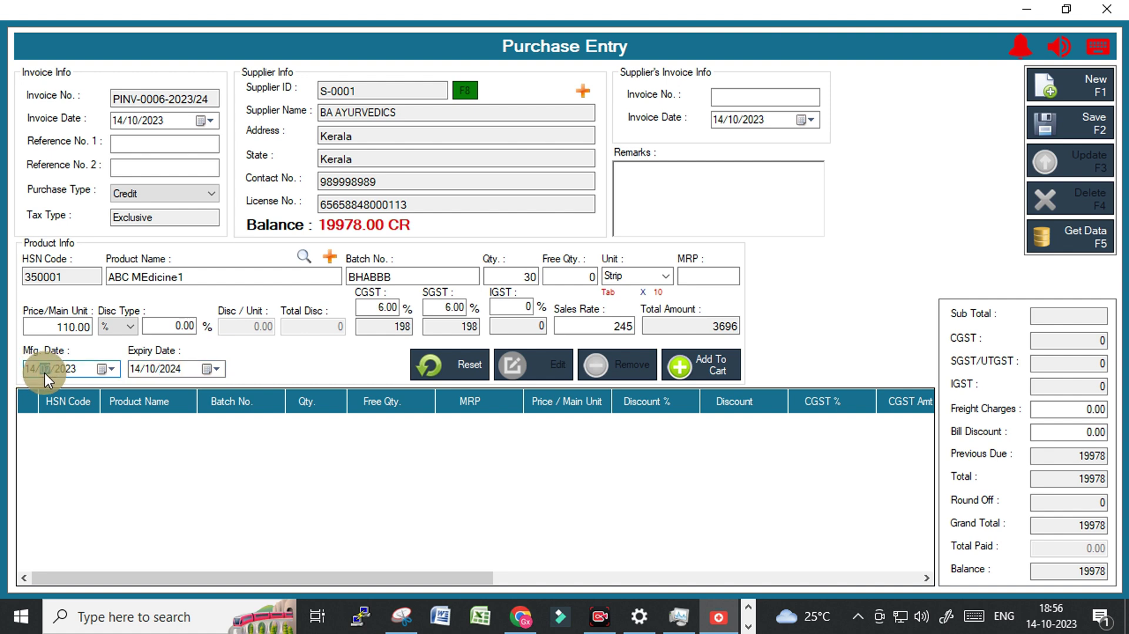
Set the product's MRP to 360 and try to add the product to the cart
{"action": "left_click", "coordinate": [691, 365]}
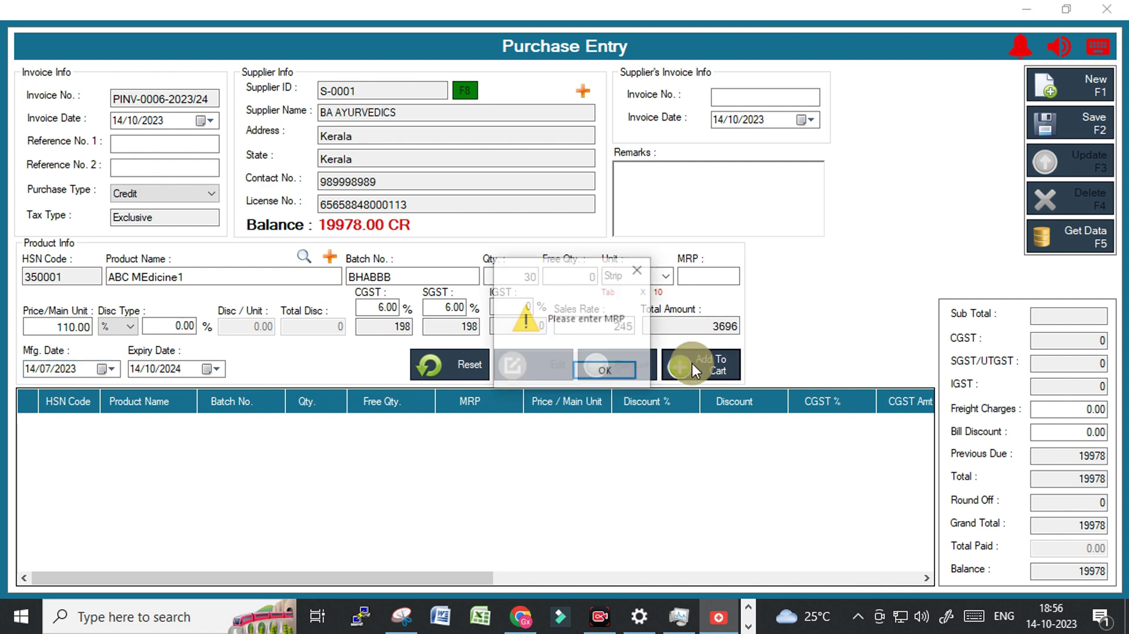
{"action": "left_click", "coordinate": [612, 371]}
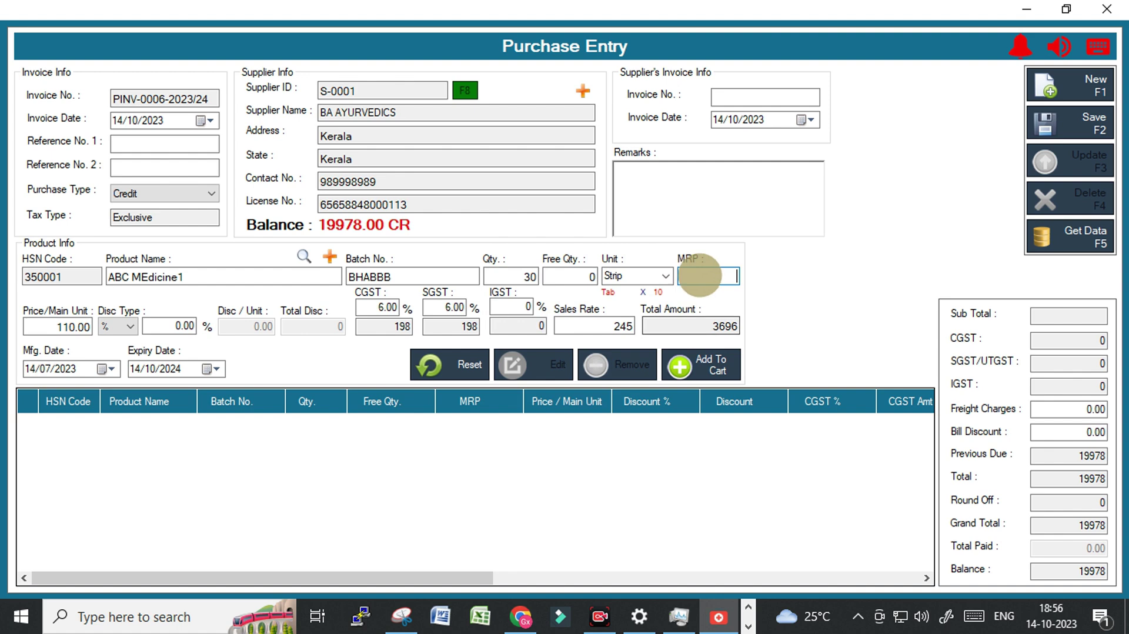
{"action": "type", "text": "360"}
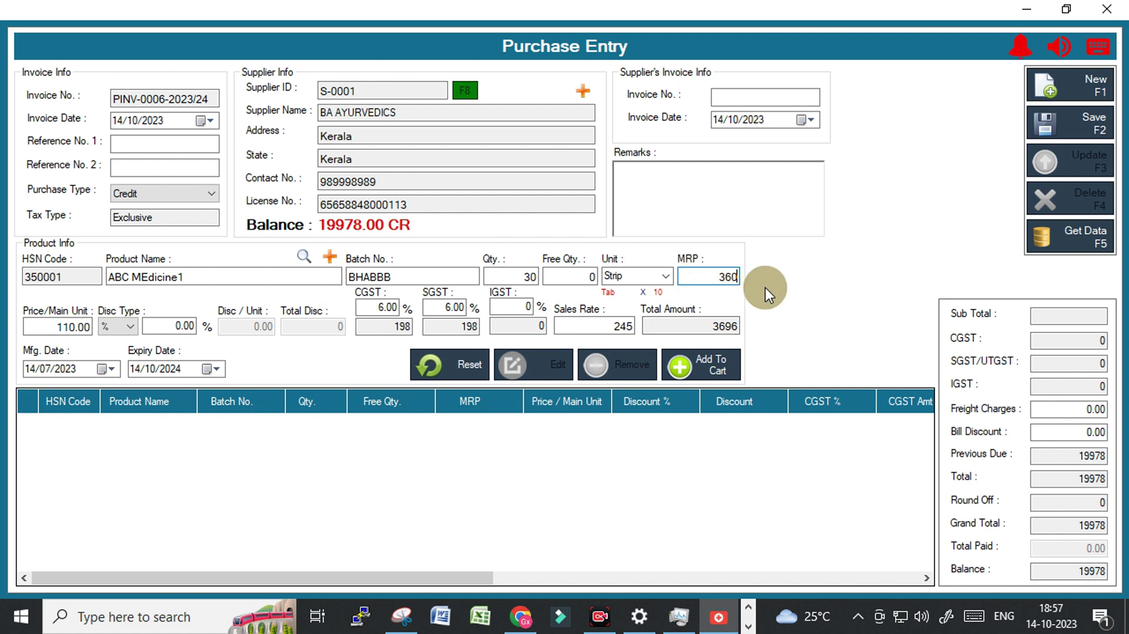
{"action": "left_click", "coordinate": [713, 371]}
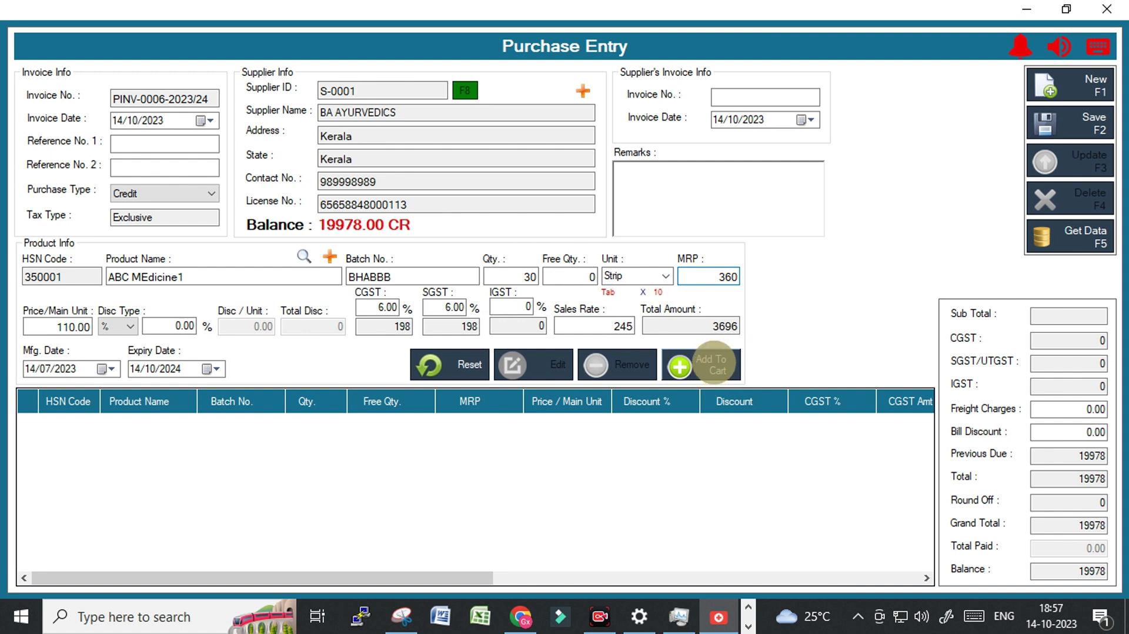
Enter SP12354 as the supplier's invoice number and set the supplier's invoice date to 13/10/2023
{"action": "left_click", "coordinate": [735, 95]}
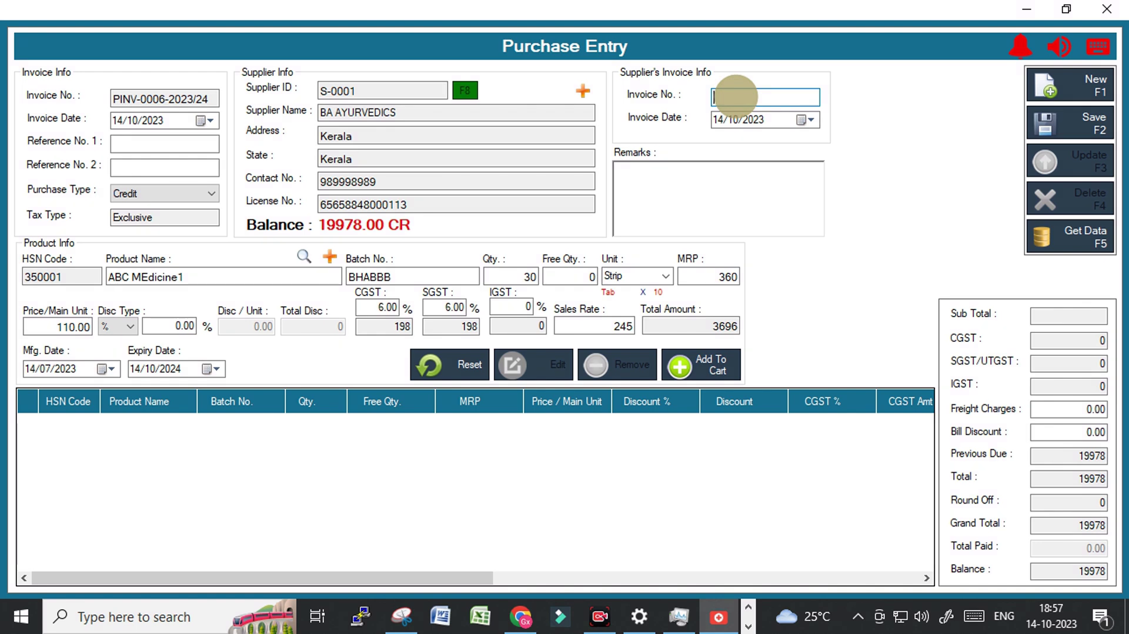
{"action": "type", "text": "SP1"}
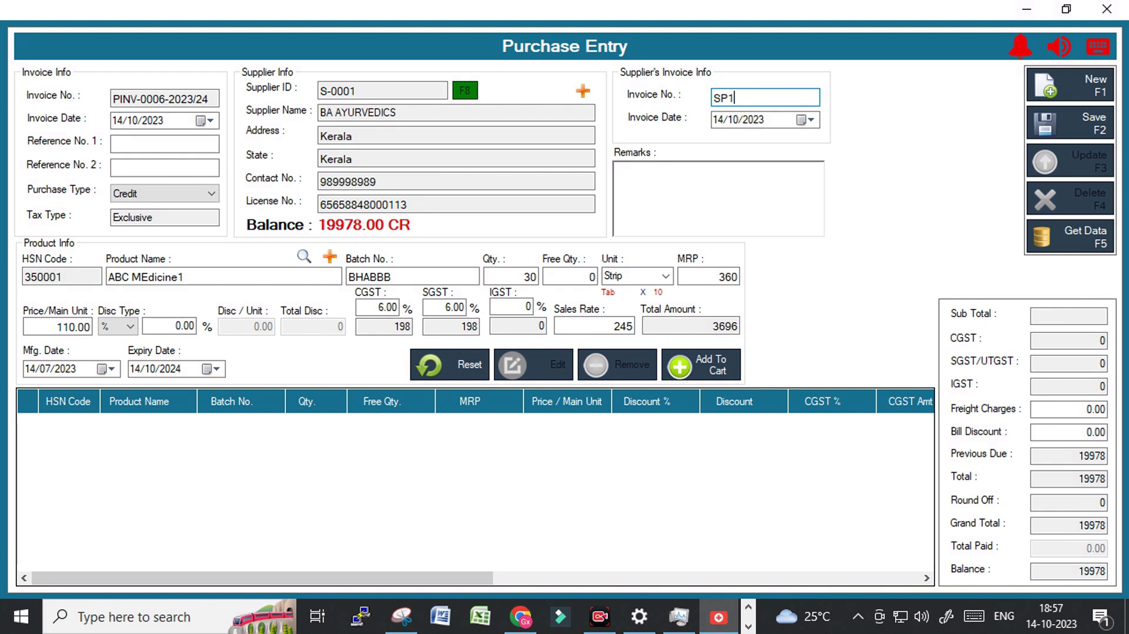
{"action": "type", "text": "2354"}
{"action": "left_click", "coordinate": [748, 125]}
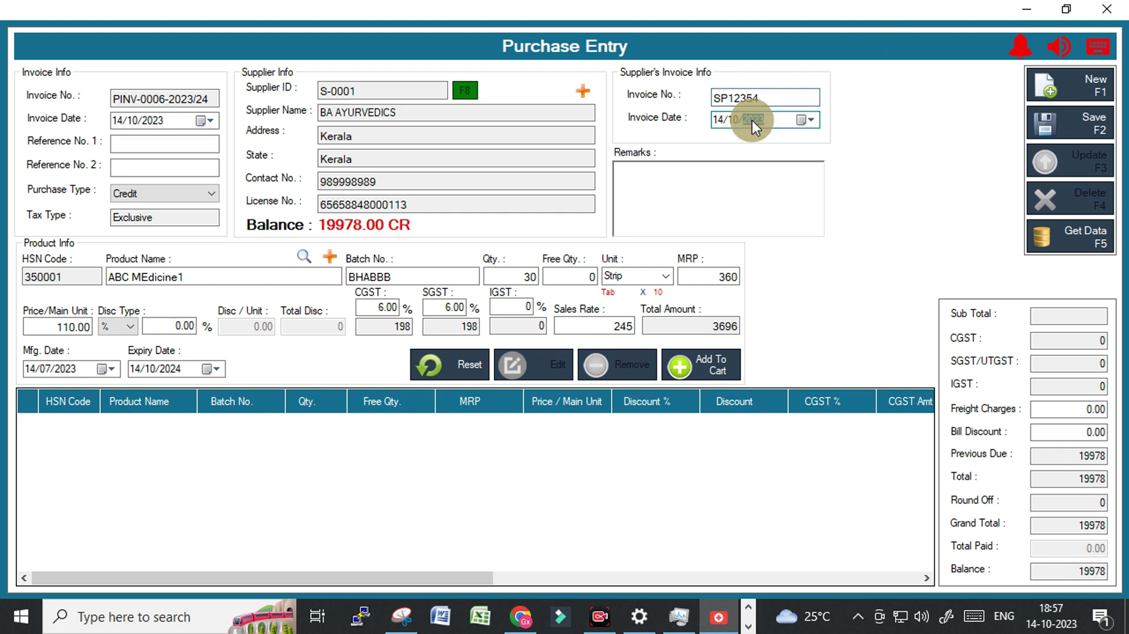
{"action": "left_click", "coordinate": [718, 119]}
{"action": "type", "text": "13"}
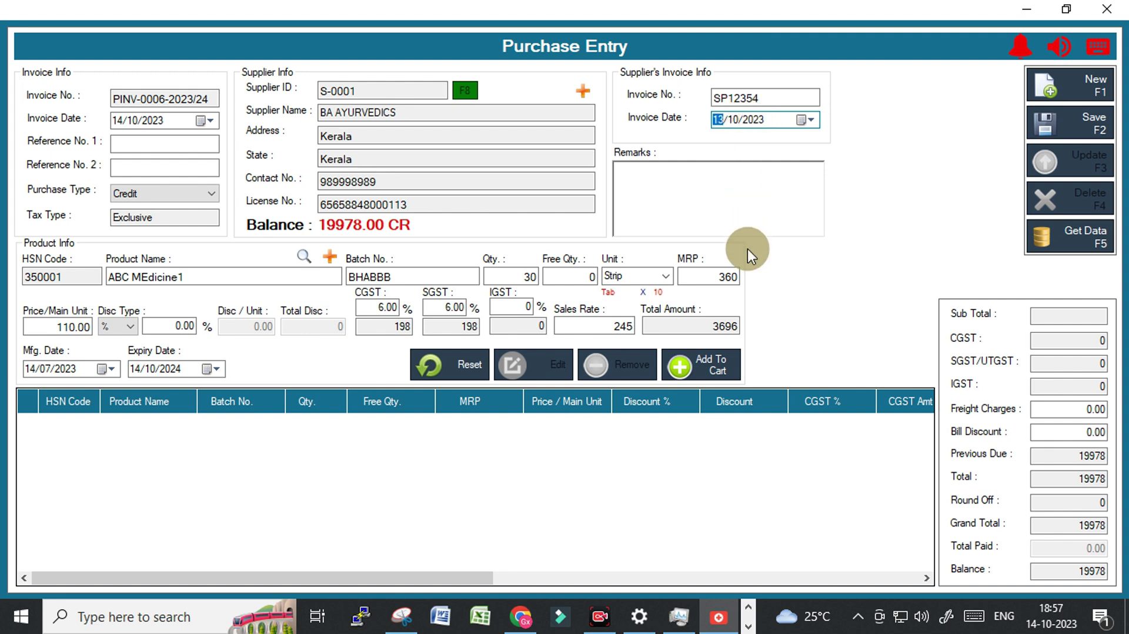
{"action": "left_click", "coordinate": [715, 201]}
{"action": "type", "text": "test"}
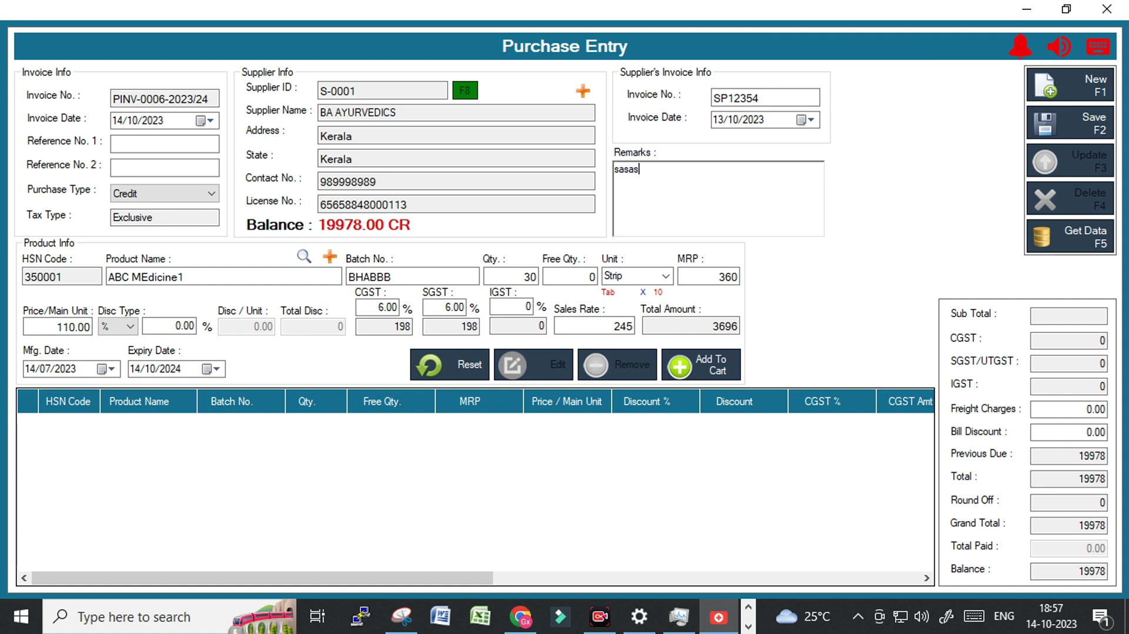
{"action": "key", "text": "BackSpace"}
{"action": "key", "text": "BackSpace"}
{"action": "key", "text": "BackSpace"}
{"action": "key", "text": "BackSpace"}
Add the ABC MEdicine1 product line to the purchase cart
{"action": "left_click", "coordinate": [697, 369]}
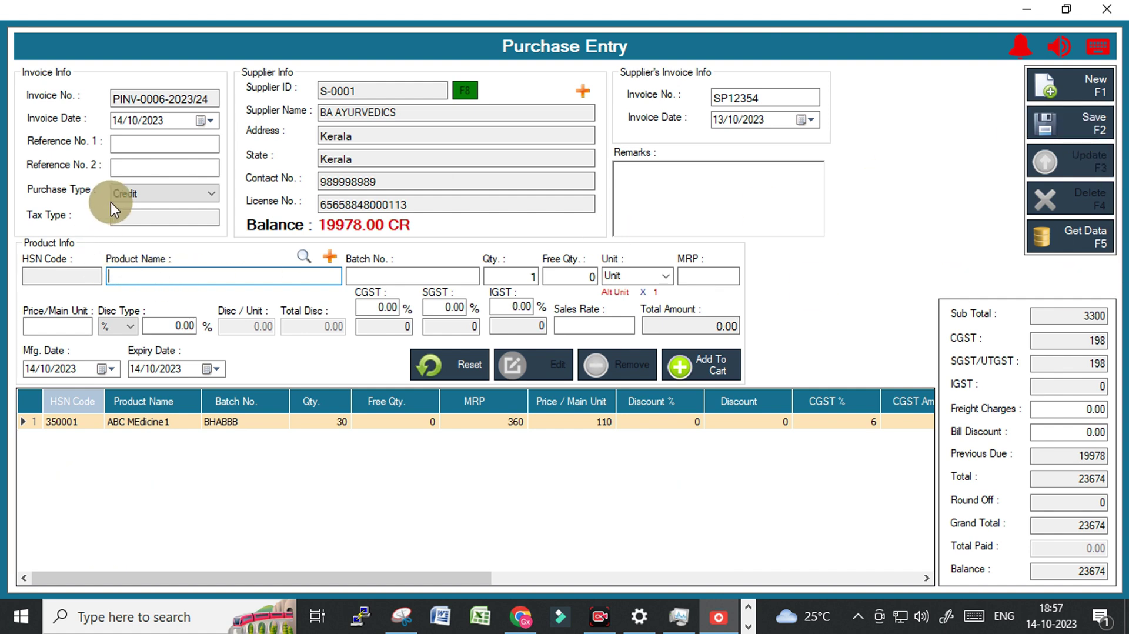
Try the Cash purchase type for this entry and return it to Credit
{"action": "left_click", "coordinate": [158, 196]}
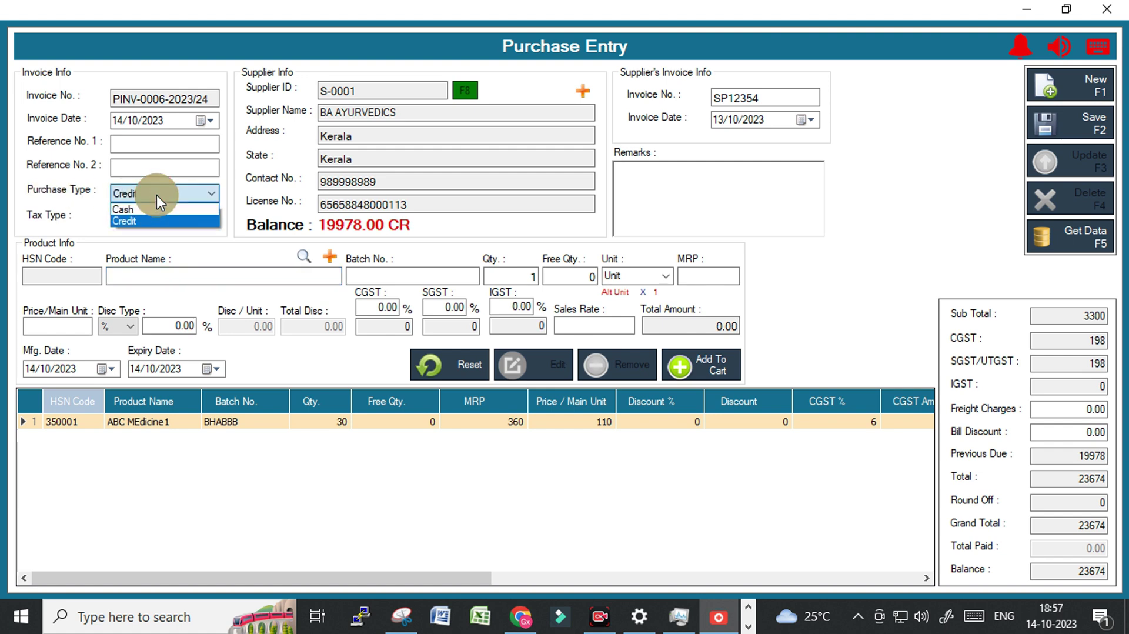
{"action": "left_click", "coordinate": [156, 196]}
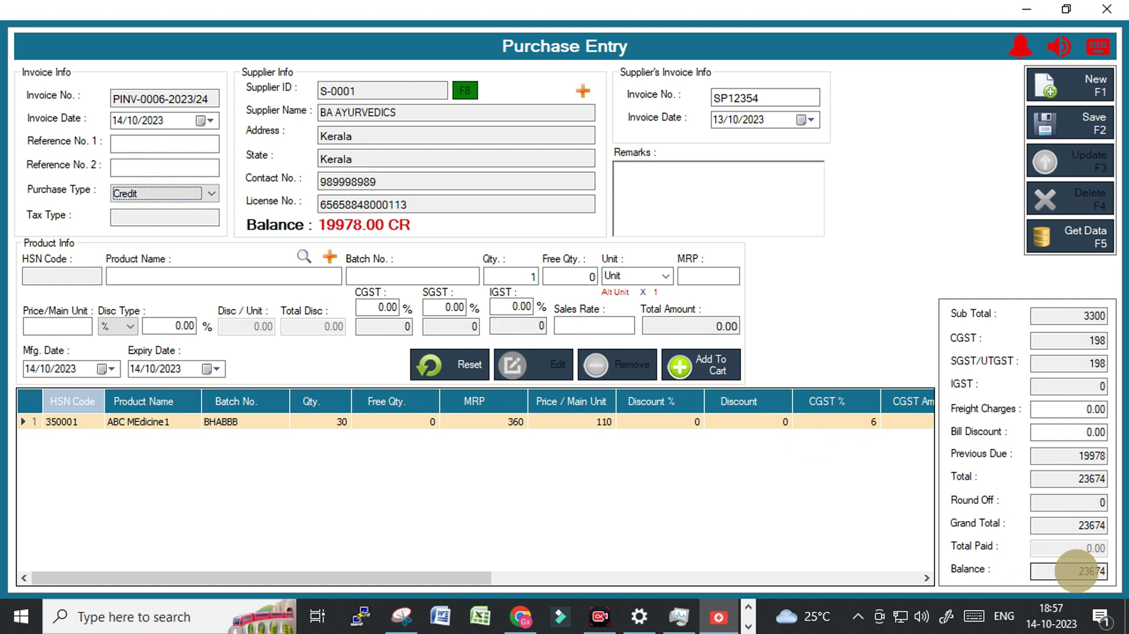
{"action": "left_click", "coordinate": [1076, 570]}
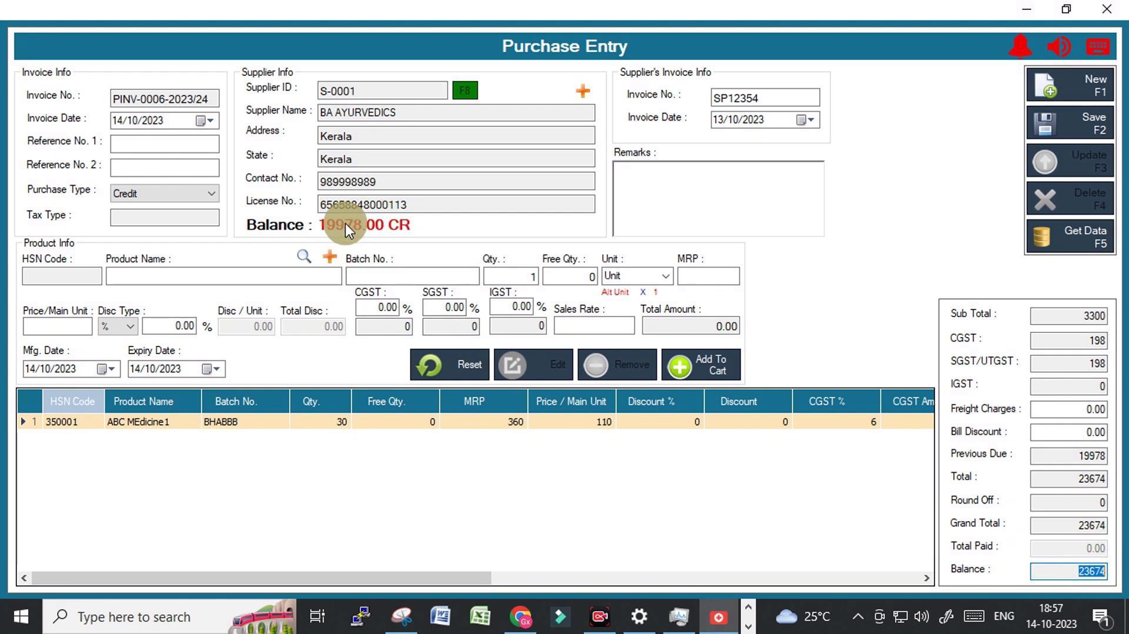
{"action": "left_click", "coordinate": [158, 194]}
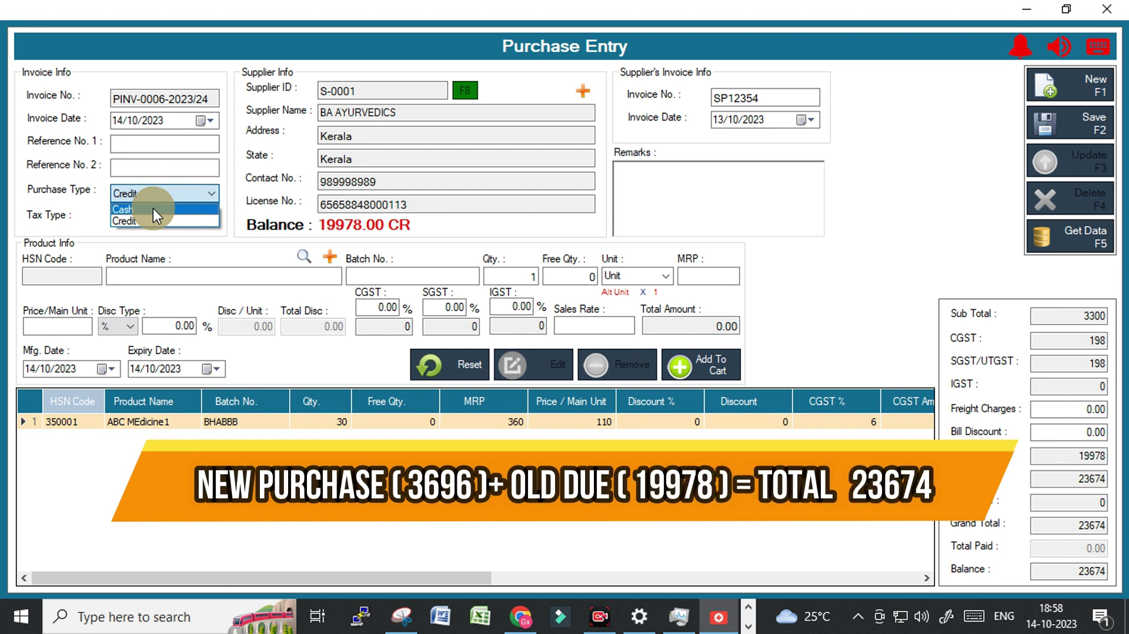
{"action": "left_click", "coordinate": [153, 208]}
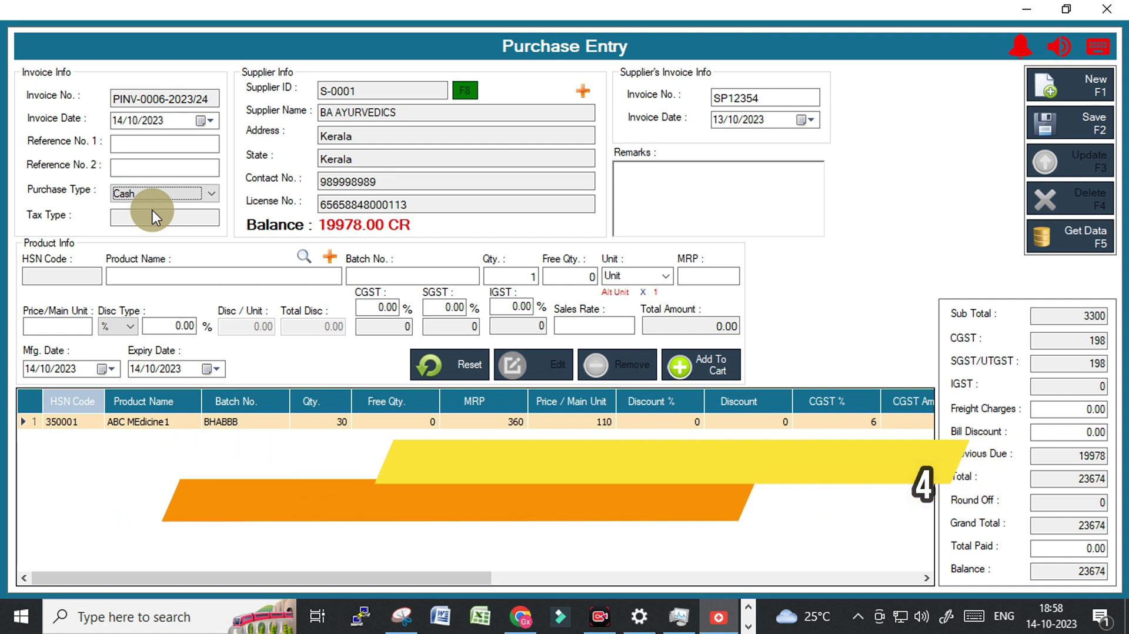
{"action": "left_click", "coordinate": [1090, 547]}
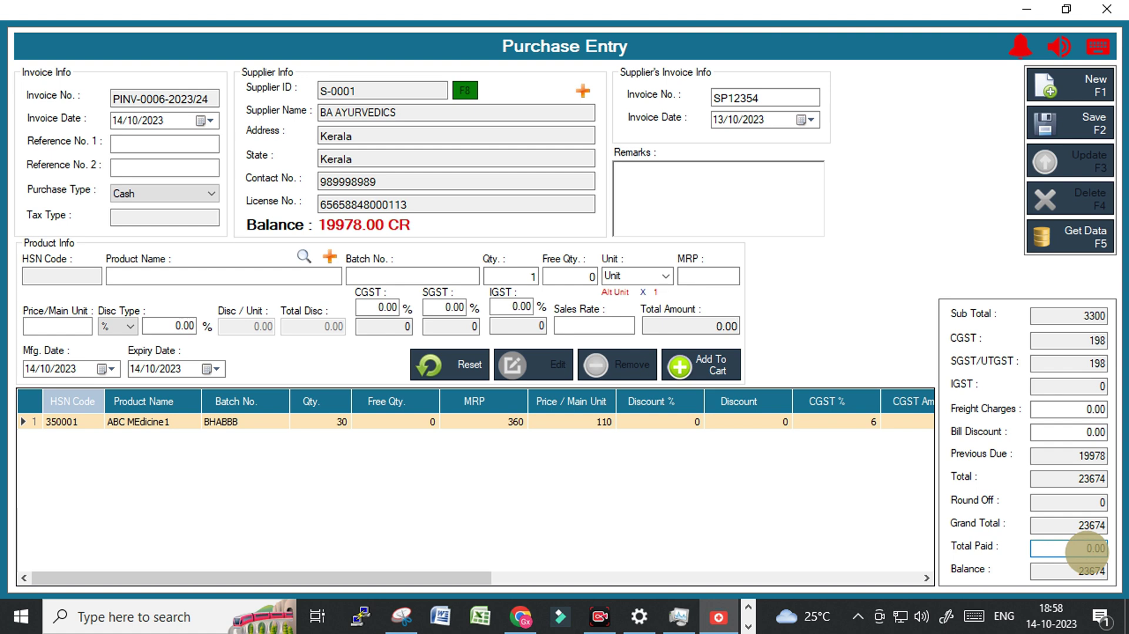
{"action": "left_click", "coordinate": [146, 192]}
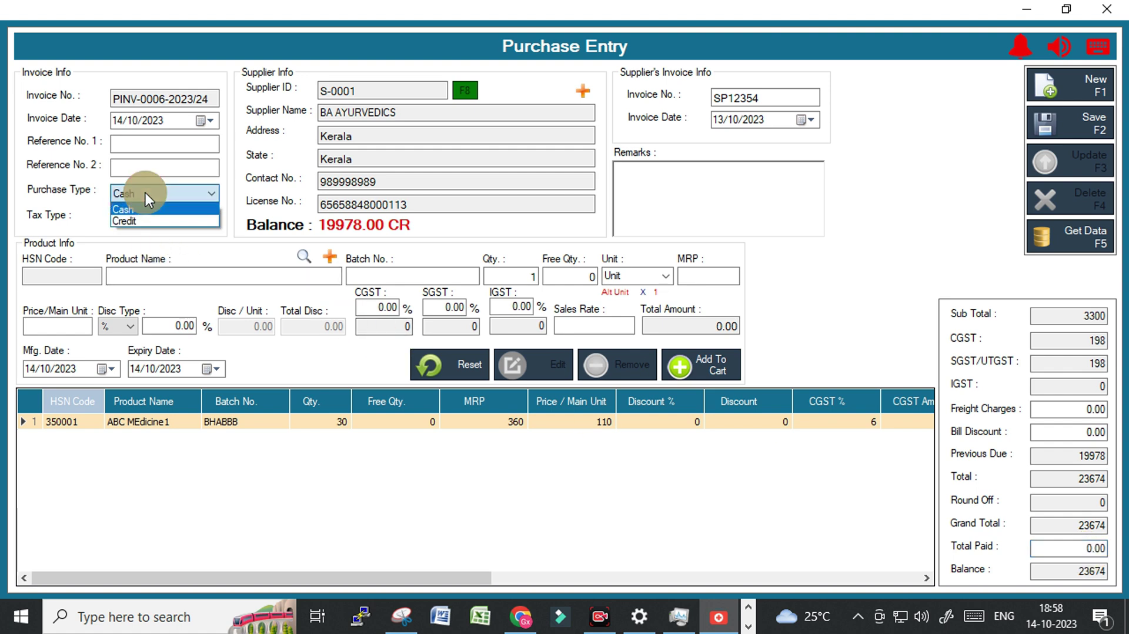
{"action": "left_click", "coordinate": [146, 222]}
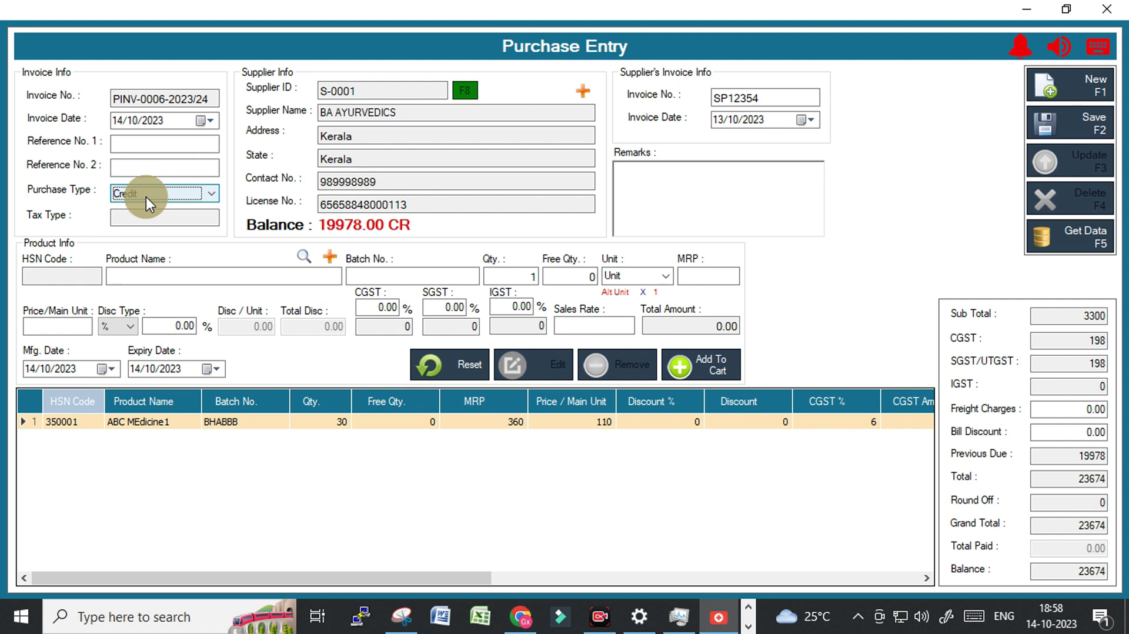
Save the purchase entry and close the message that follows
{"action": "left_click", "coordinate": [1091, 123]}
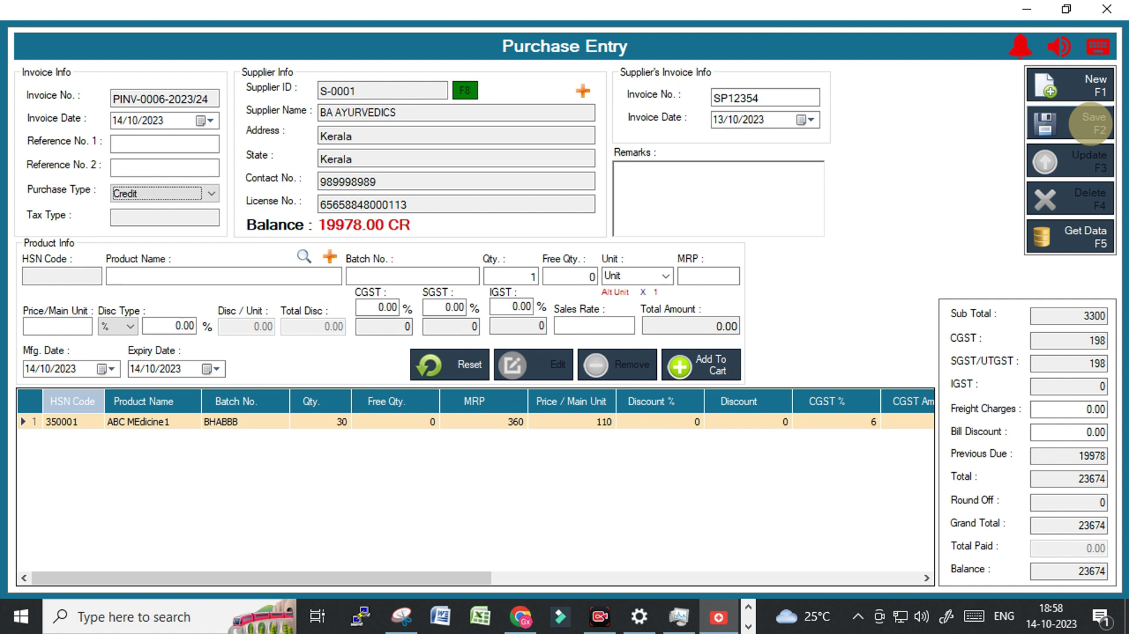
{"action": "left_click", "coordinate": [624, 370]}
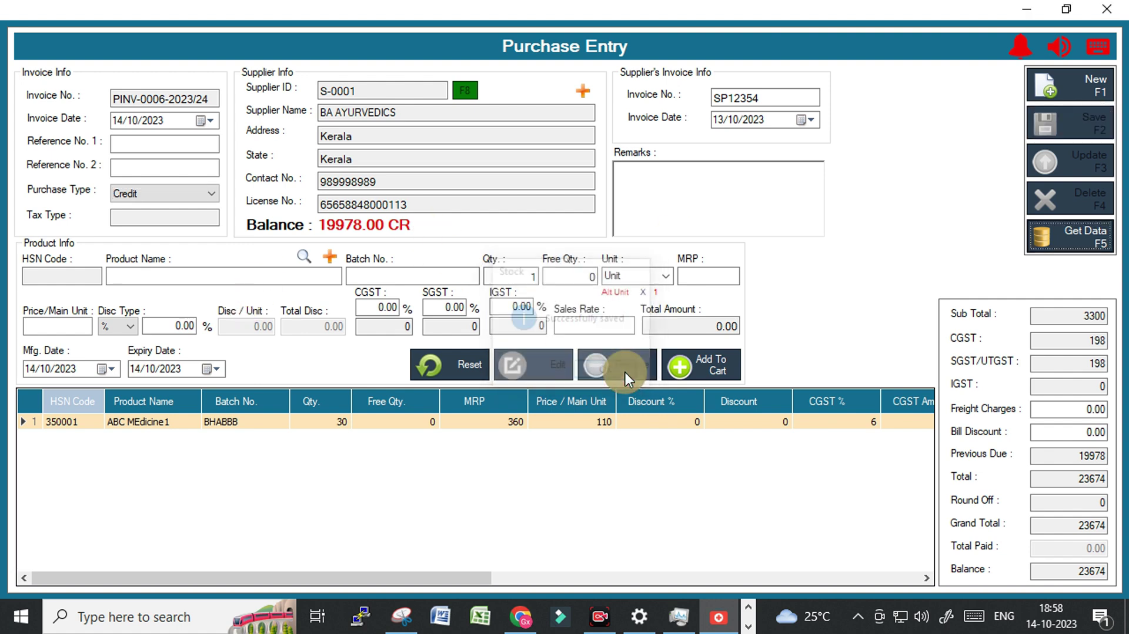
Start a new purchase entry and load supplier BA AYURVEDICS to check the supplier's balance
{"action": "left_click", "coordinate": [467, 90]}
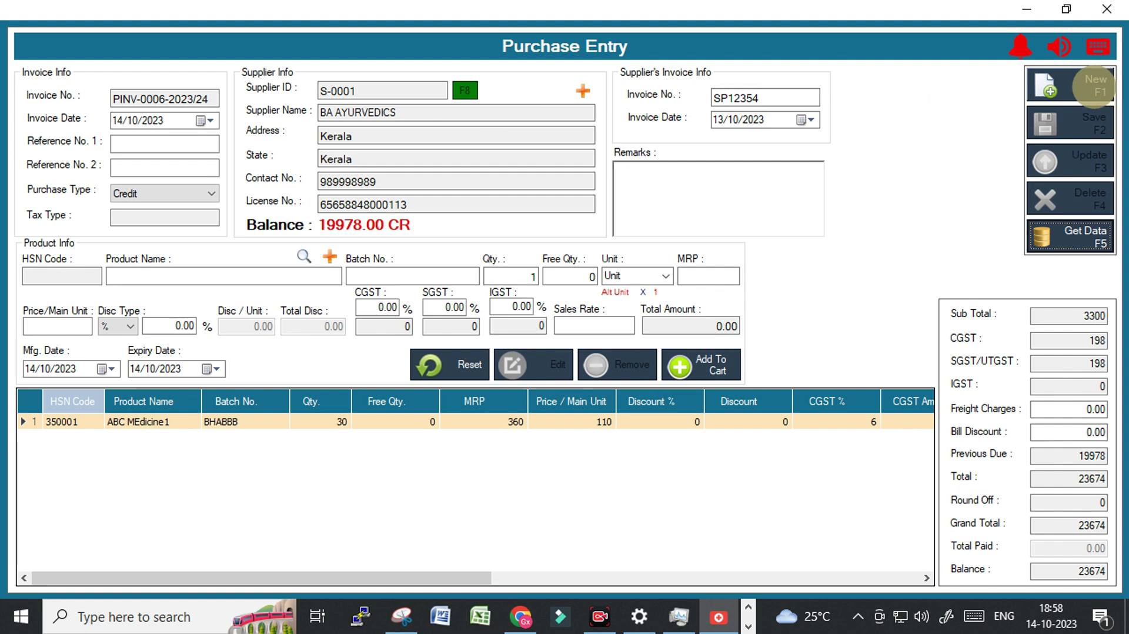
{"action": "left_click", "coordinate": [1094, 87]}
{"action": "left_click", "coordinate": [464, 90]}
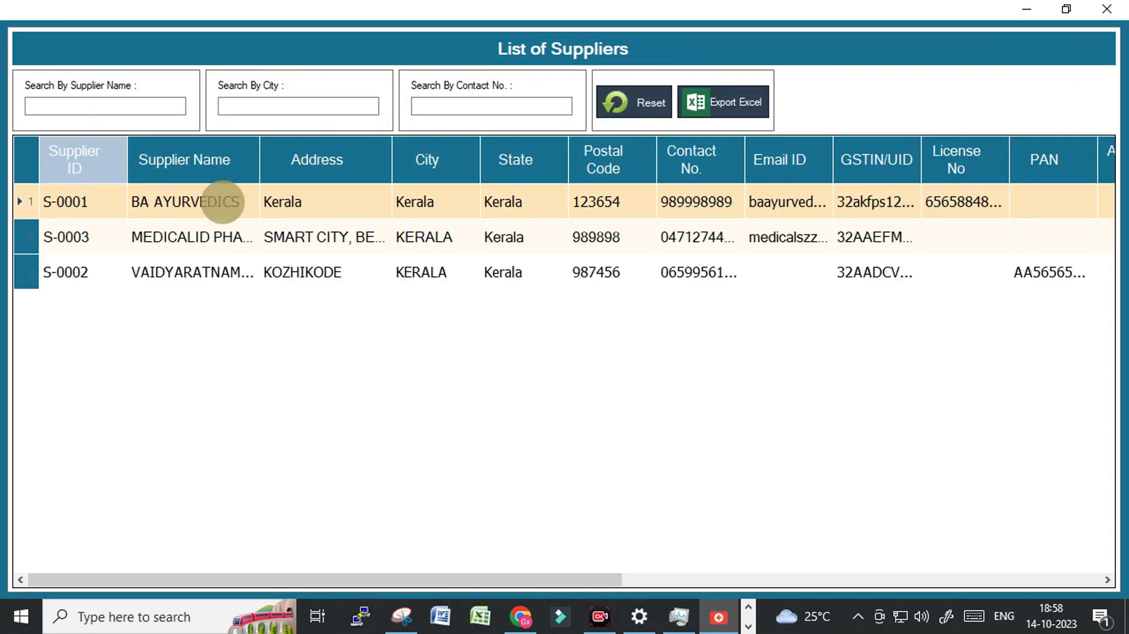
{"action": "double_click", "coordinate": [171, 201]}
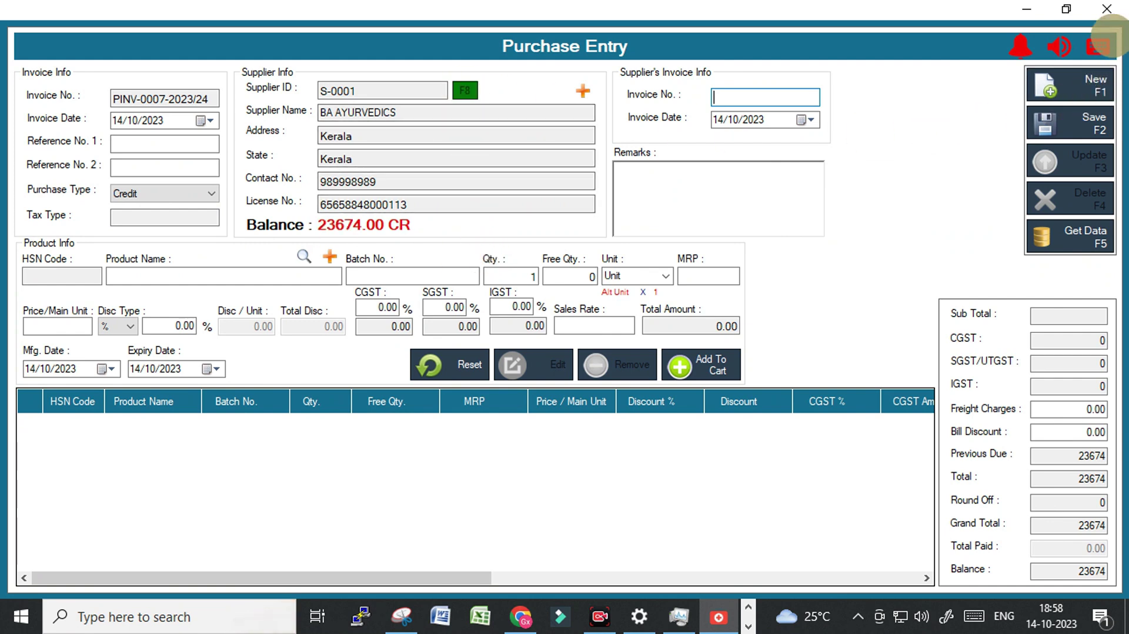
Open the saved BA AYURVEDICS purchase record to review it, and close the Purchase Entry form
{"action": "left_click", "coordinate": [1085, 234]}
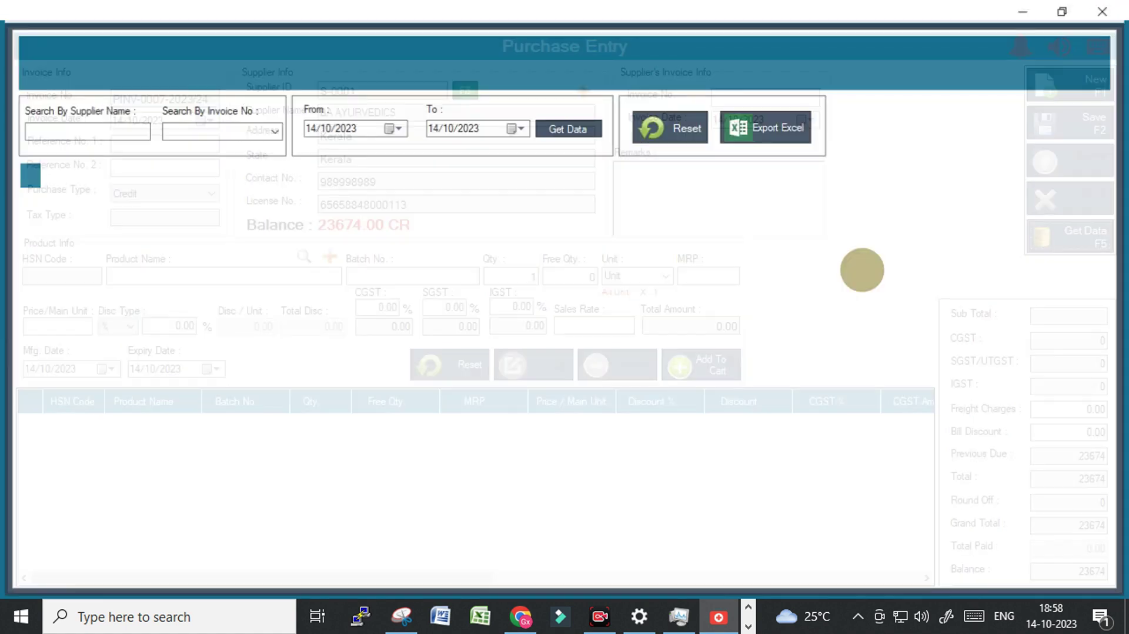
{"action": "double_click", "coordinate": [124, 200]}
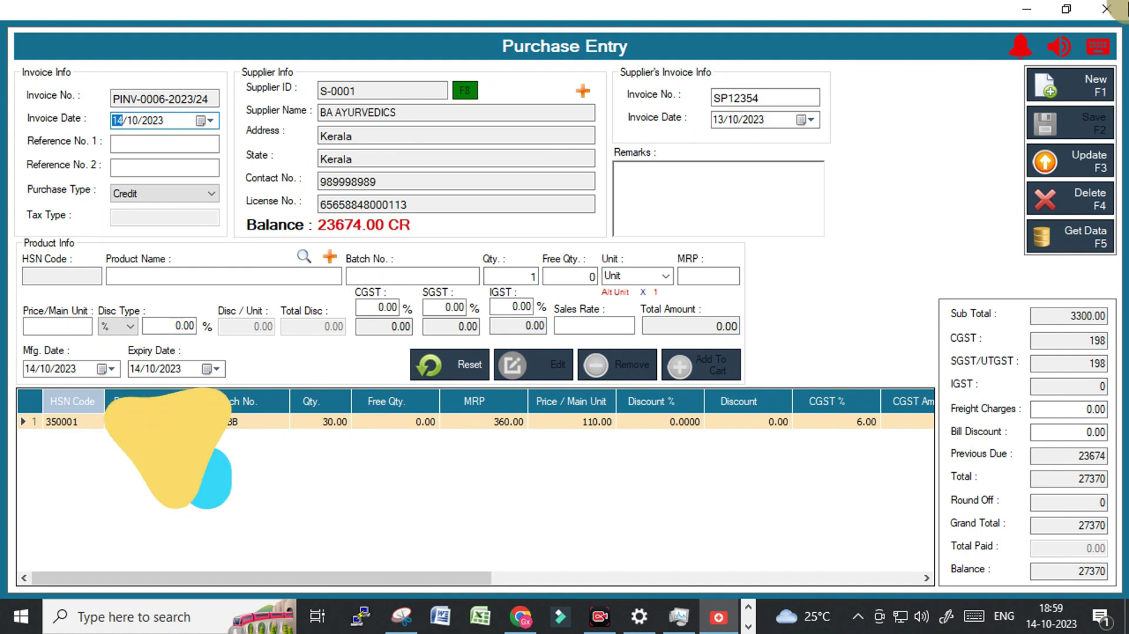
{"action": "left_click", "coordinate": [1114, 8]}
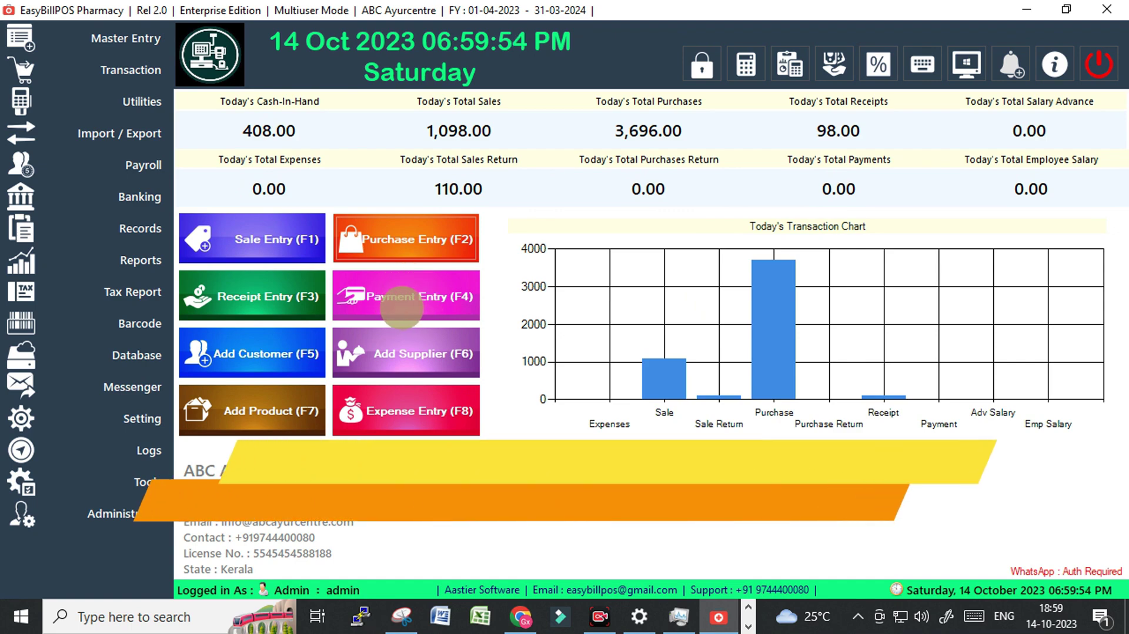
Start a supplier payment entry for BA AYURVEDICS with an amount of 3674
{"action": "left_click", "coordinate": [402, 308]}
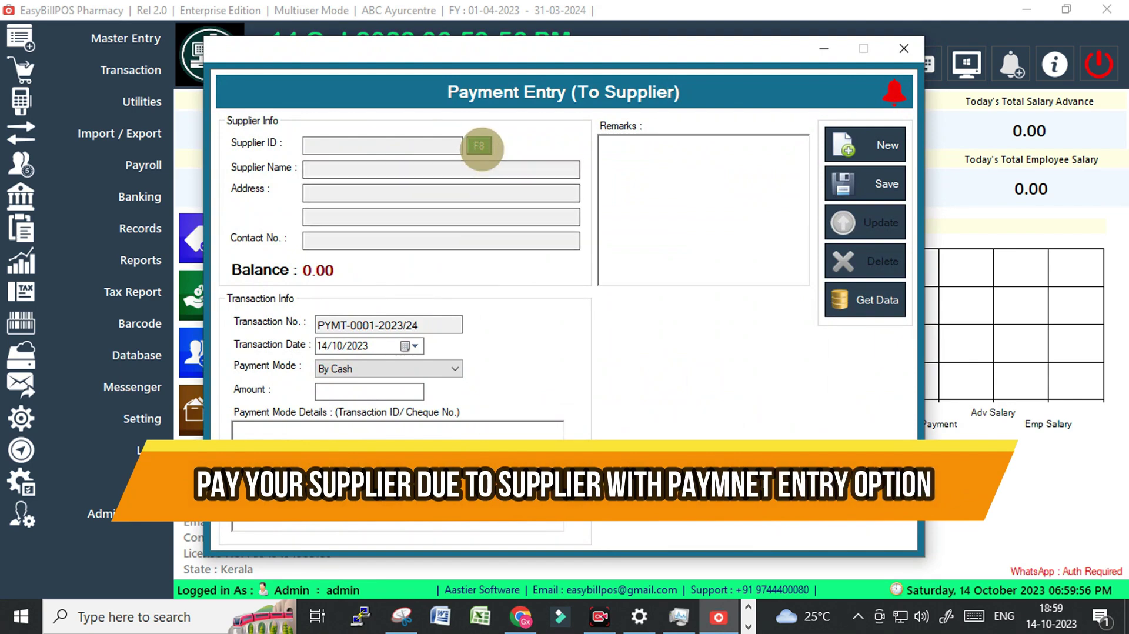
{"action": "left_click", "coordinate": [479, 144]}
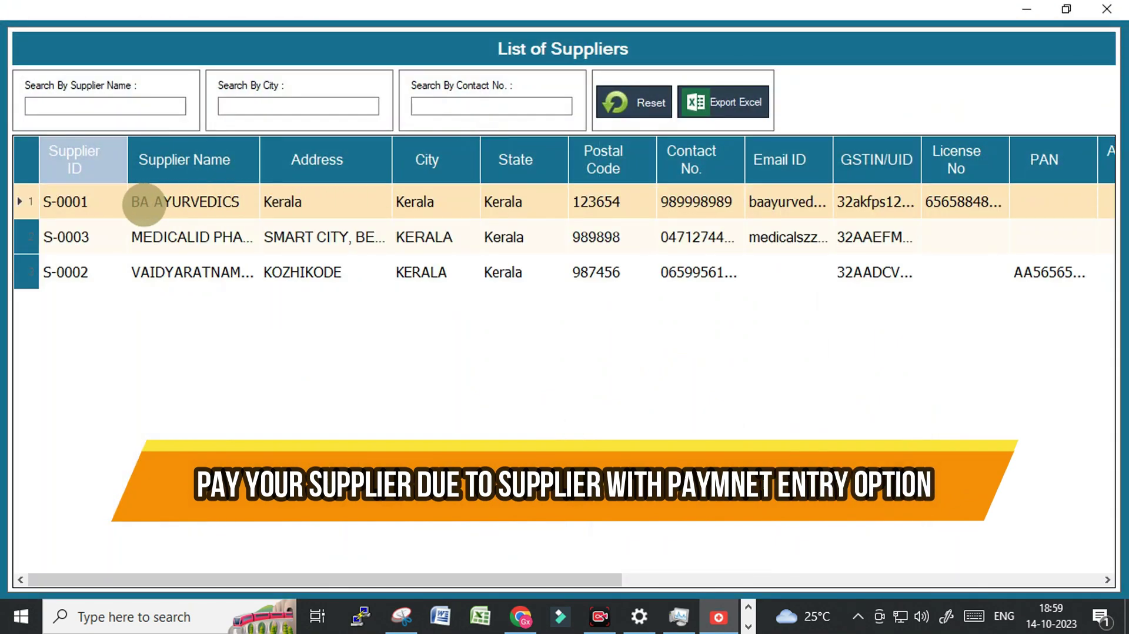
{"action": "double_click", "coordinate": [147, 203]}
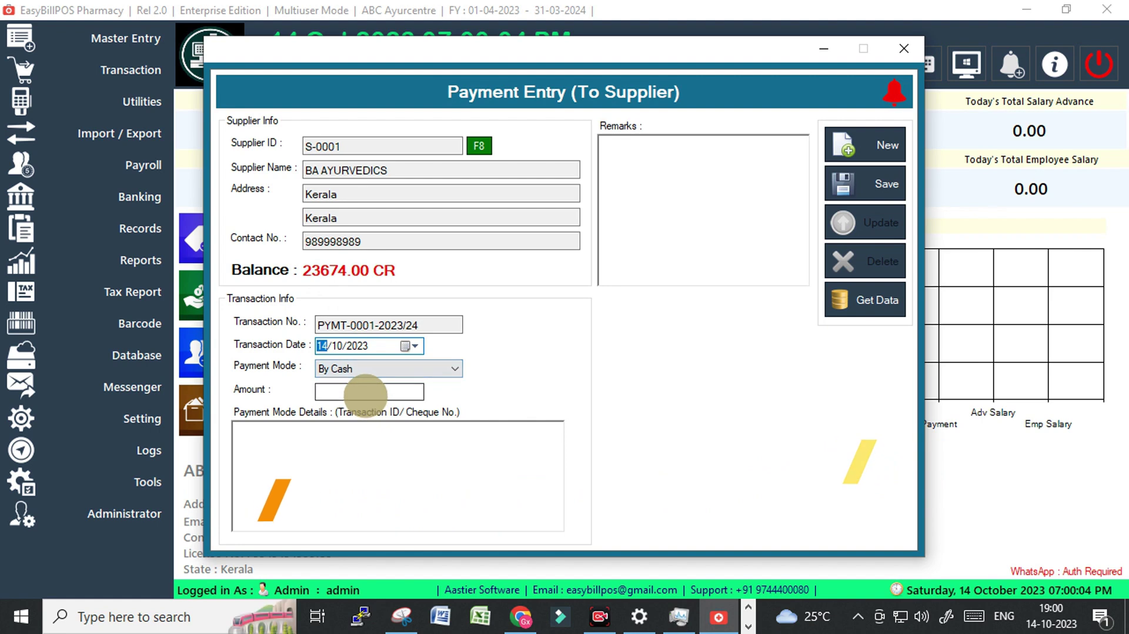
{"action": "left_click", "coordinate": [366, 392]}
{"action": "type", "text": "3674"}
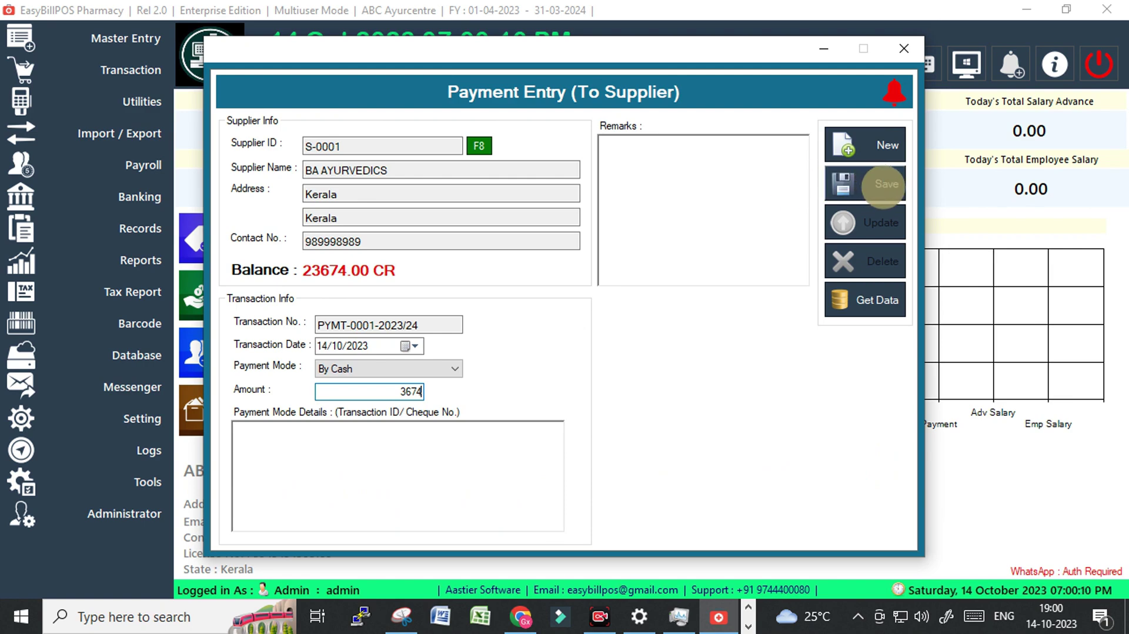
Enter "Paid By Gpay" as the payment mode details of the supplier payment
{"action": "left_click", "coordinate": [453, 464]}
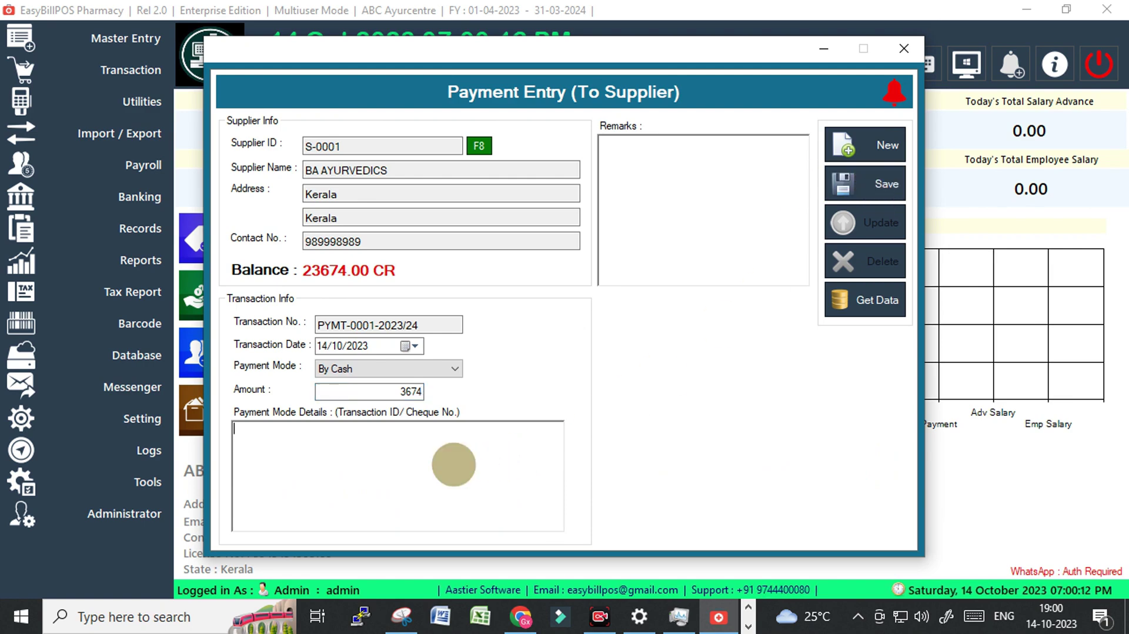
{"action": "type", "text": "Paid"}
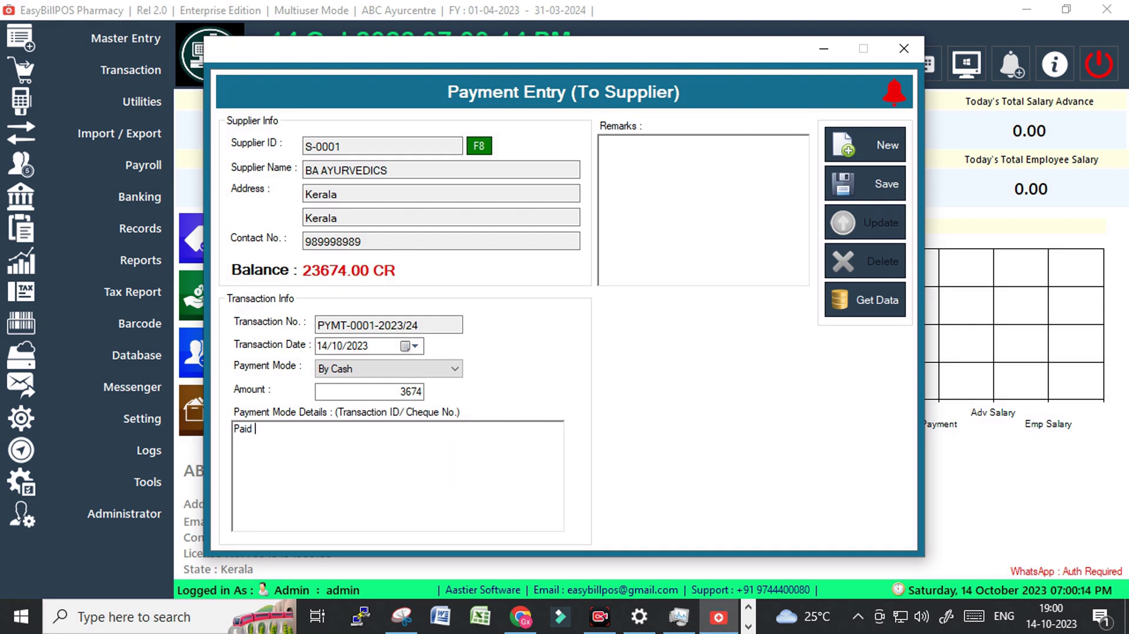
{"action": "type", "text": " By "}
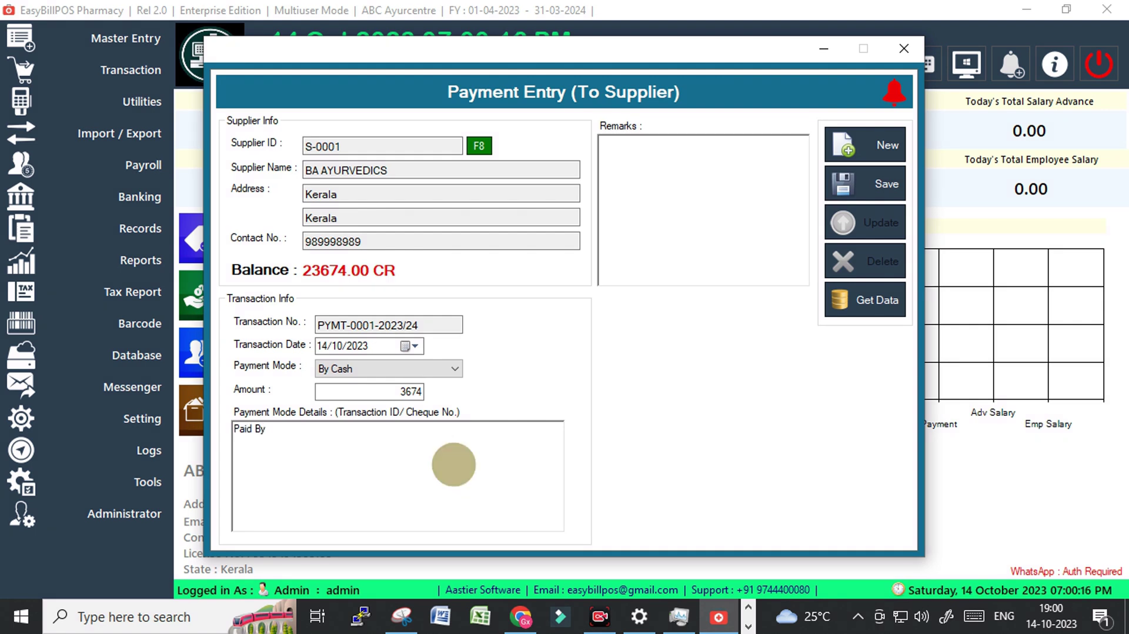
{"action": "type", "text": "Gpay"}
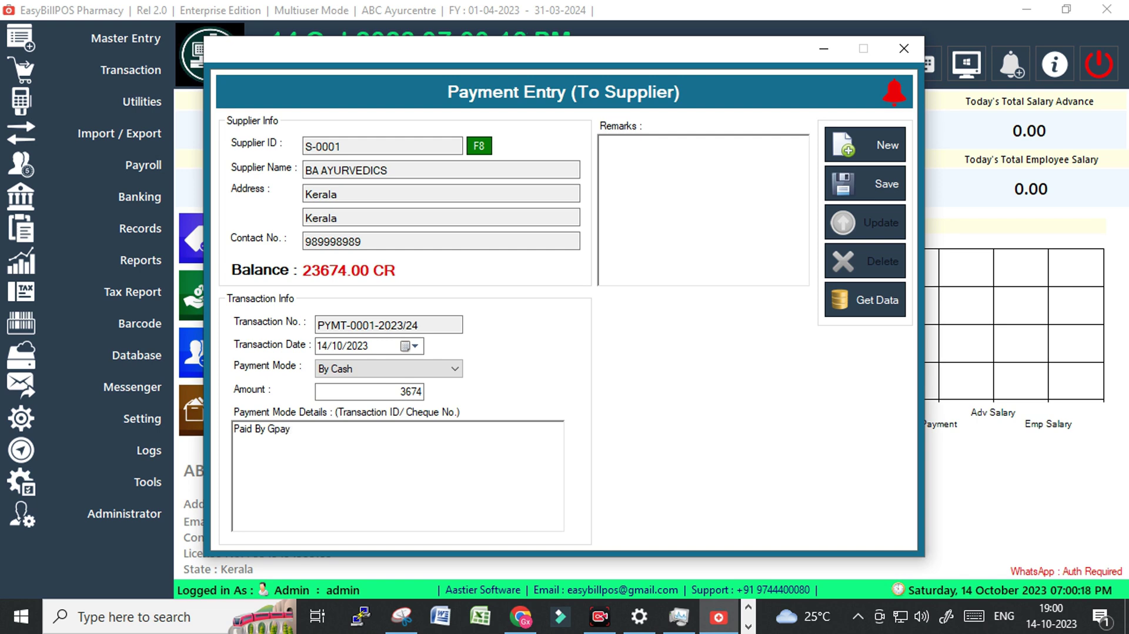
Set the payment mode to By Online Transfer and save the supplier payment
{"action": "left_click", "coordinate": [426, 371]}
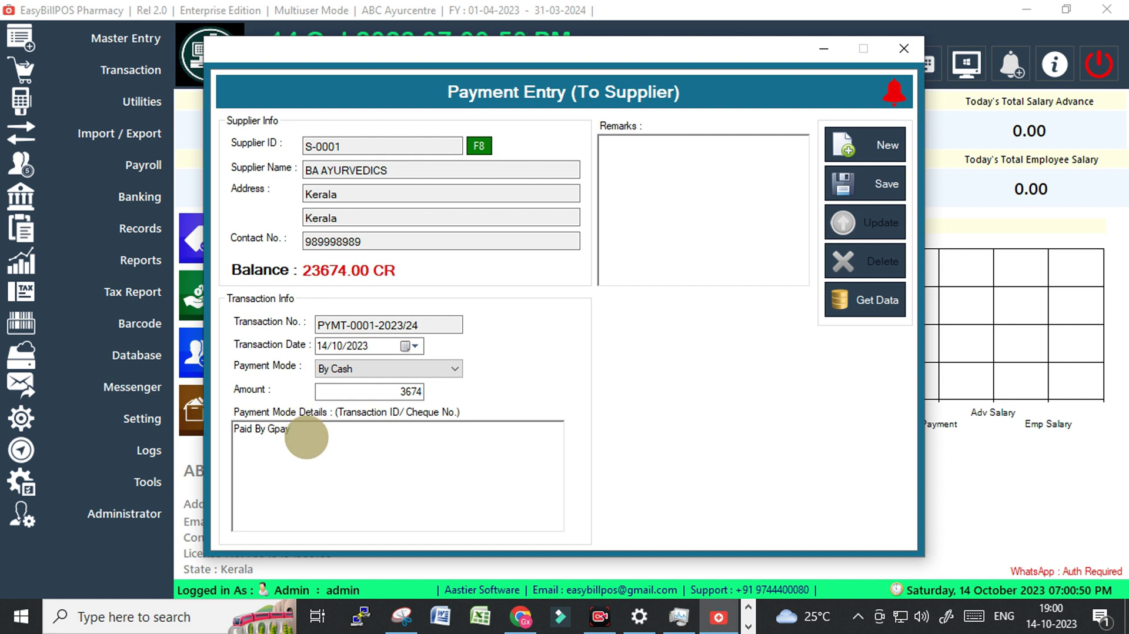
{"action": "left_click", "coordinate": [394, 367]}
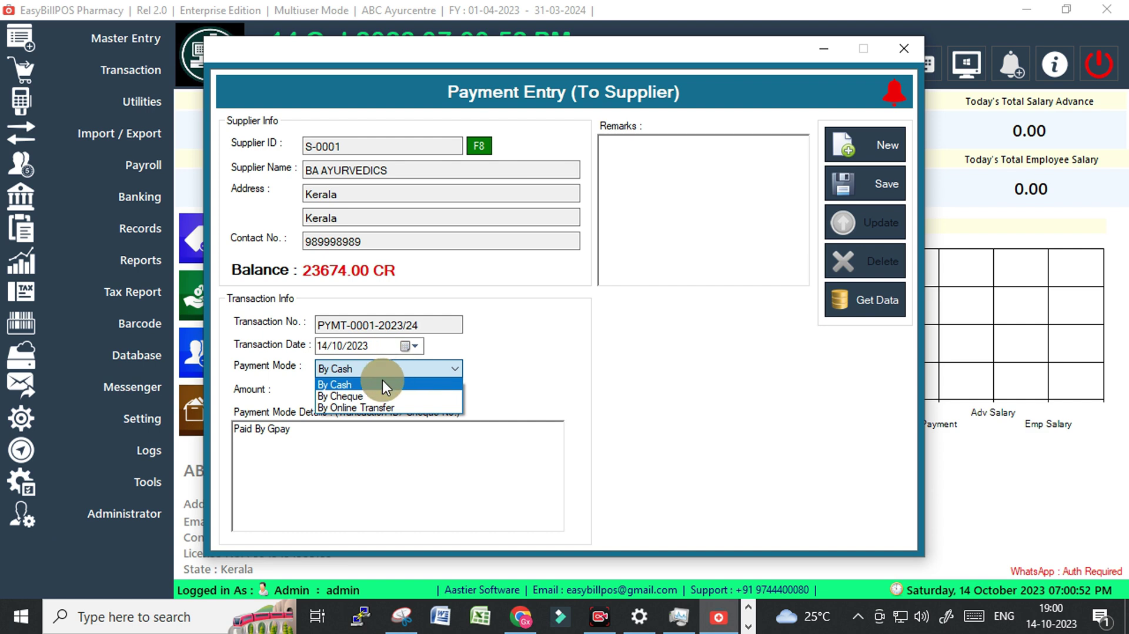
{"action": "left_click", "coordinate": [365, 407]}
{"action": "left_click", "coordinate": [317, 451]}
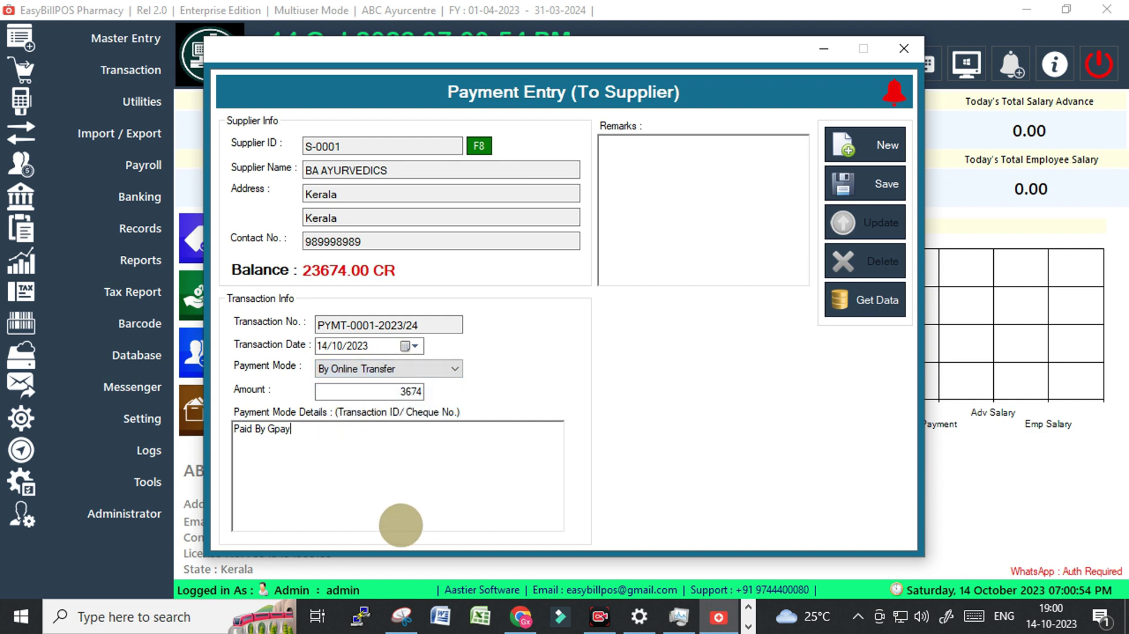
{"action": "left_click", "coordinate": [870, 185]}
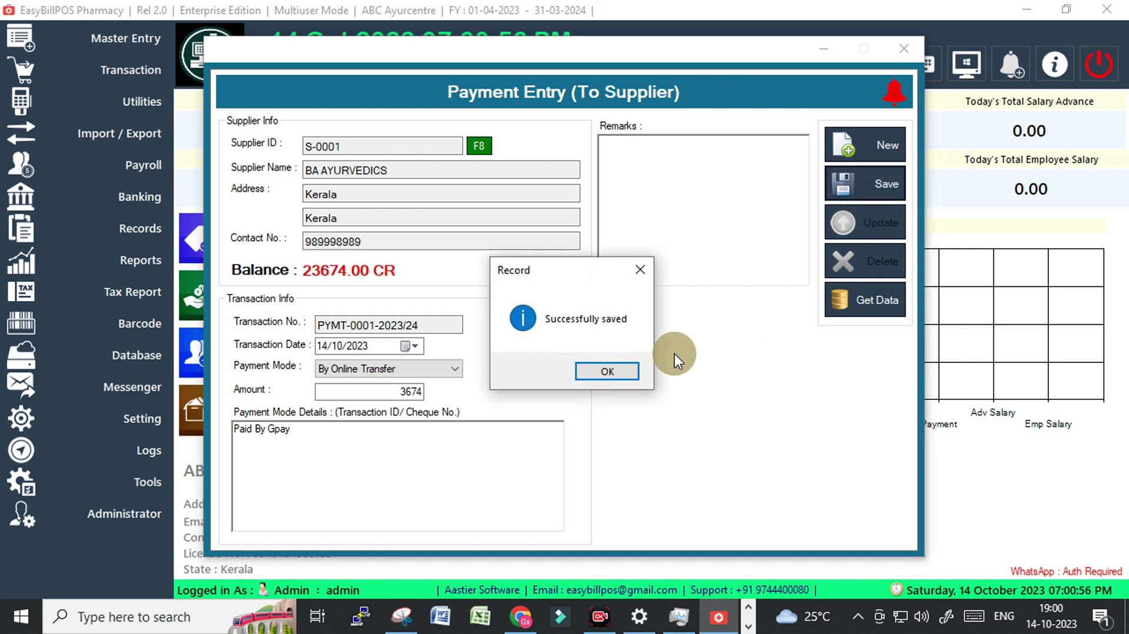
{"action": "left_click", "coordinate": [606, 371]}
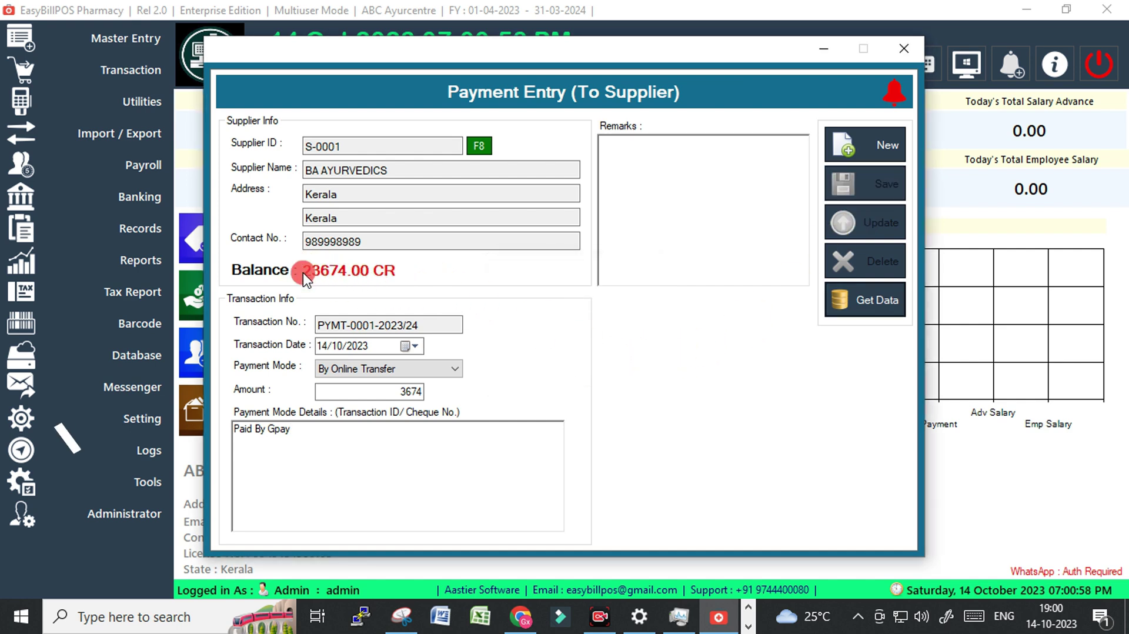
Reload supplier BA AYURVEDICS to check the balance after the payment, and close the payment form
{"action": "left_click", "coordinate": [479, 147]}
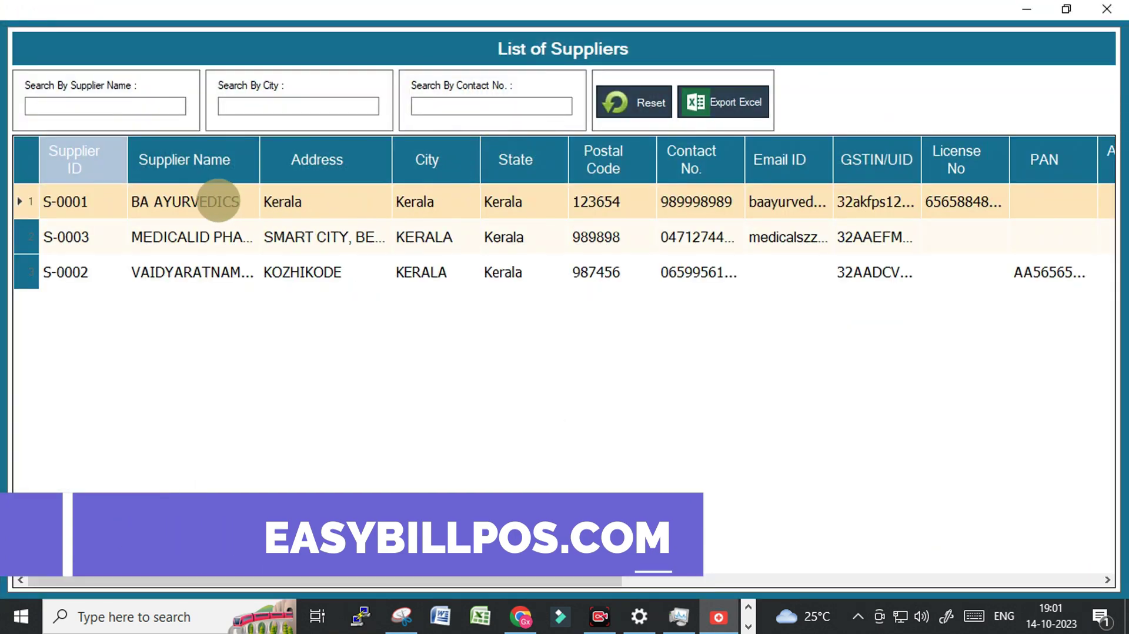
{"action": "double_click", "coordinate": [218, 201]}
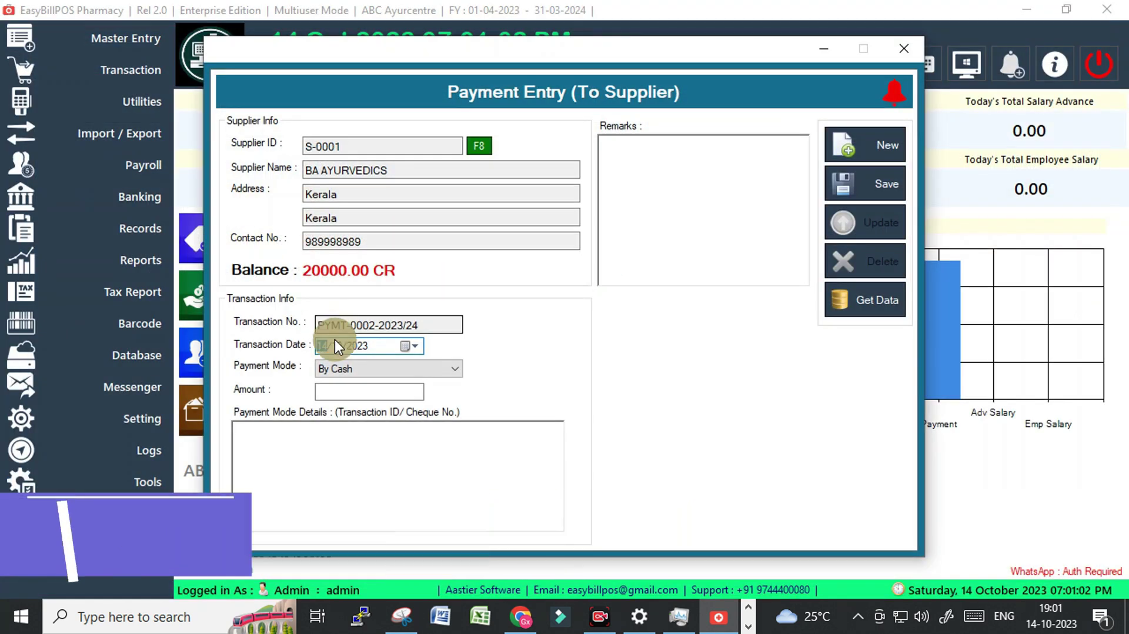
{"action": "left_click", "coordinate": [904, 47]}
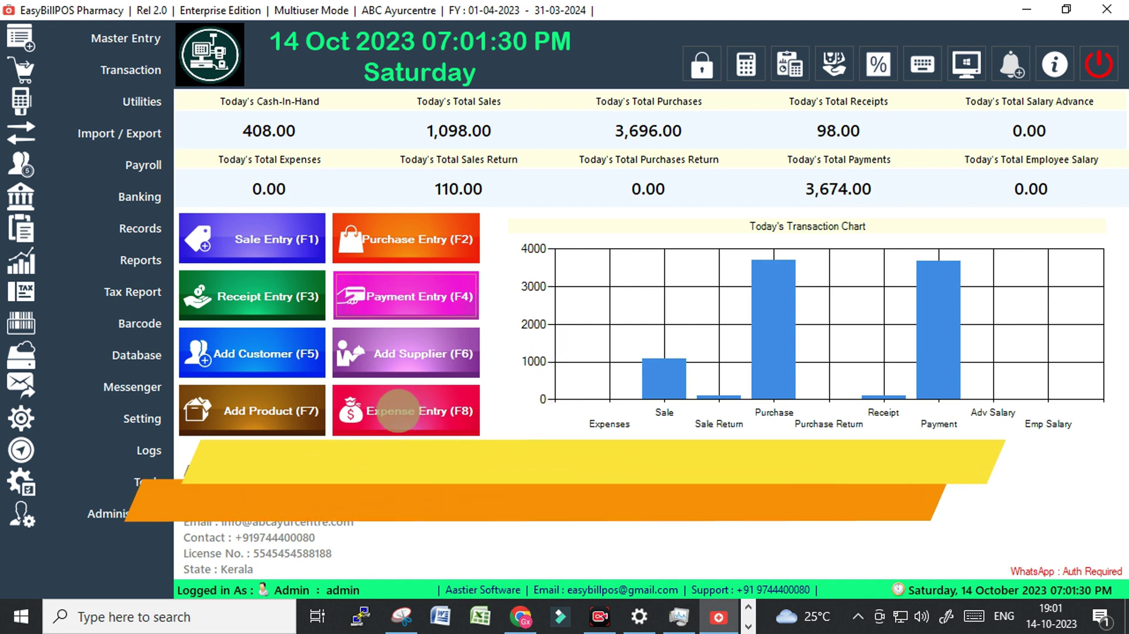
Start an expense voucher with the payer's name, and in the details state that this person paid shop rent
{"action": "left_click", "coordinate": [398, 410]}
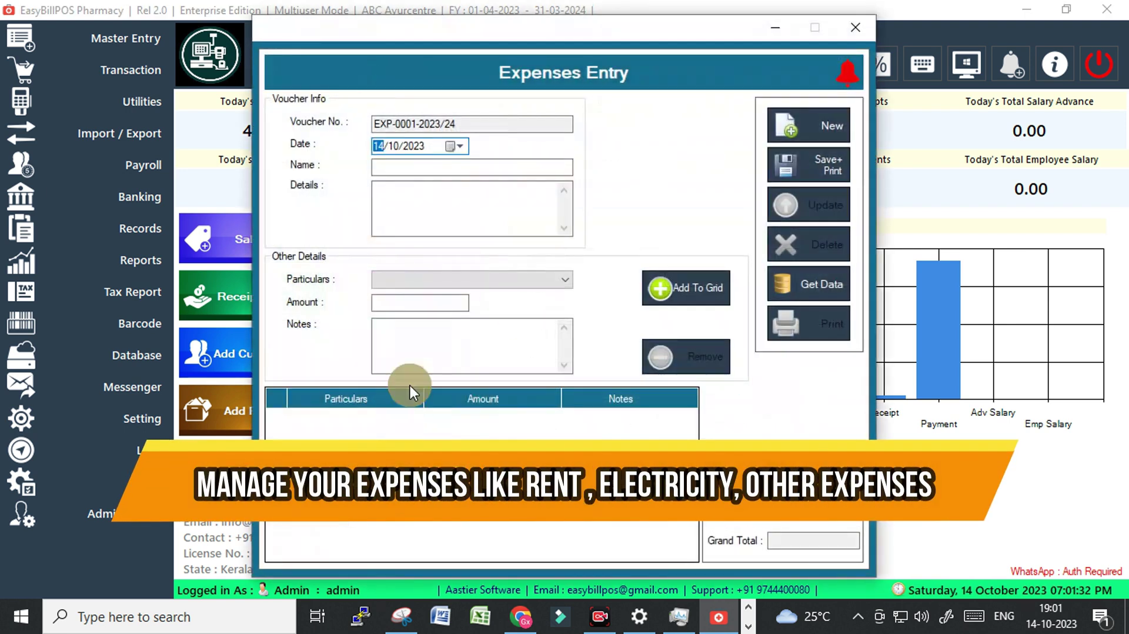
{"action": "left_click", "coordinate": [426, 168]}
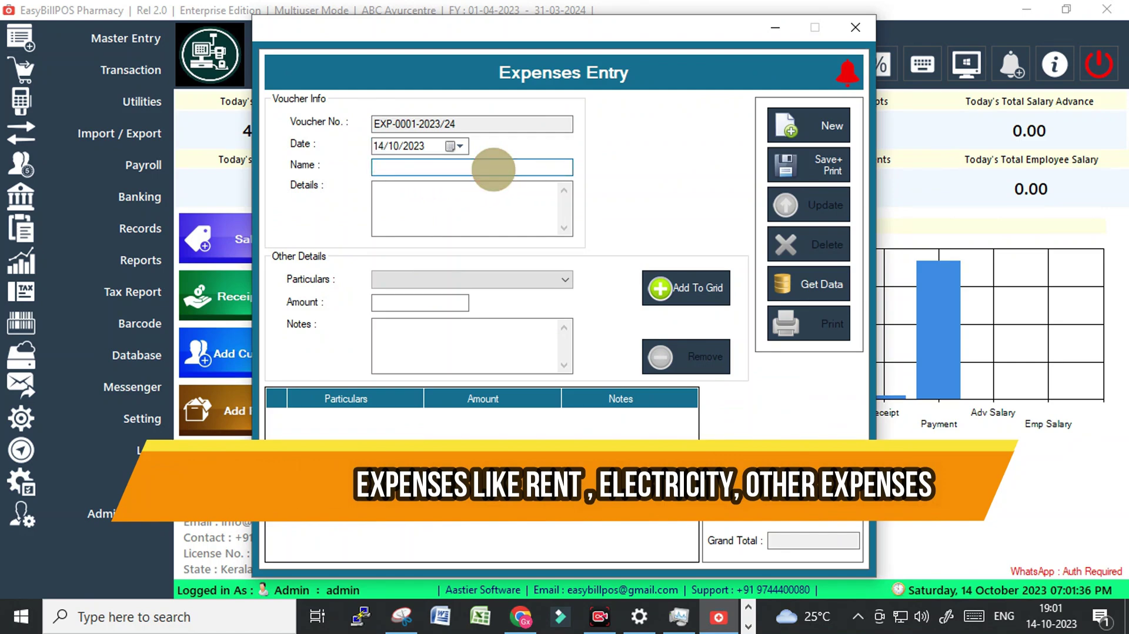
{"action": "type", "text": "Sharath"}
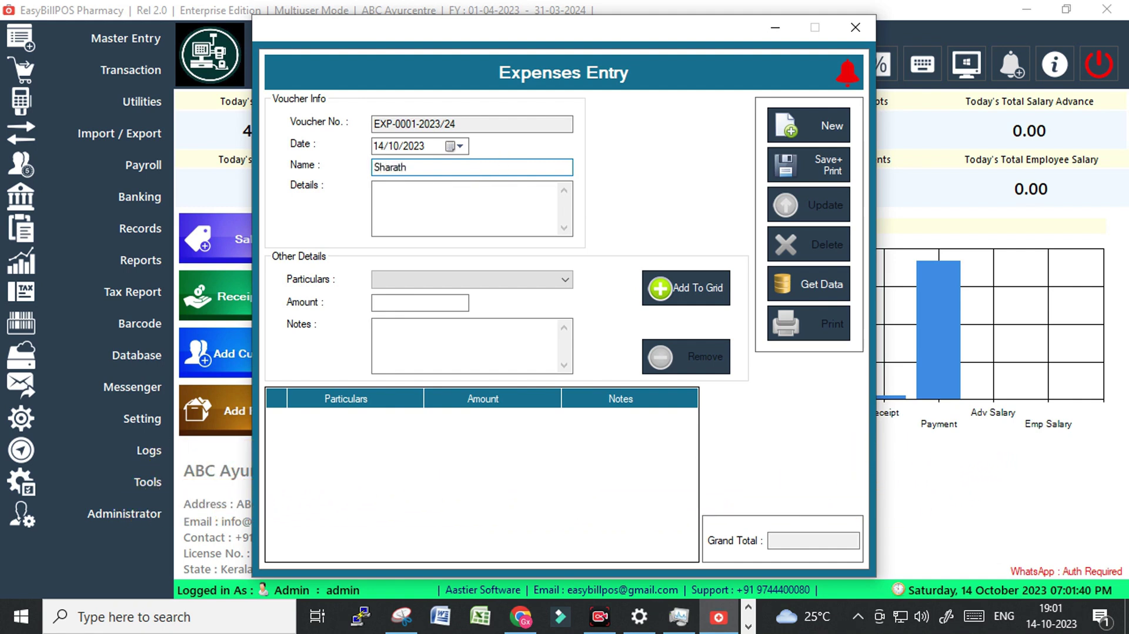
{"action": "left_click", "coordinate": [494, 170]}
{"action": "key", "text": "Tab"}
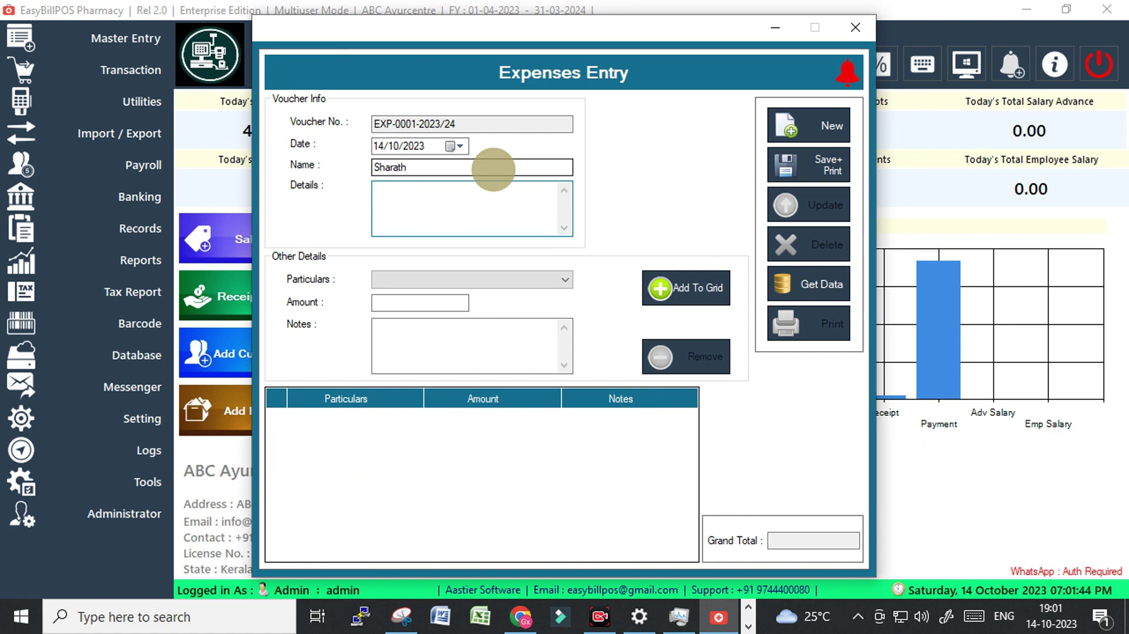
{"action": "type", "text": "Sha"}
{"action": "key", "text": "BackSpace"}
{"action": "type", "text": "harath"}
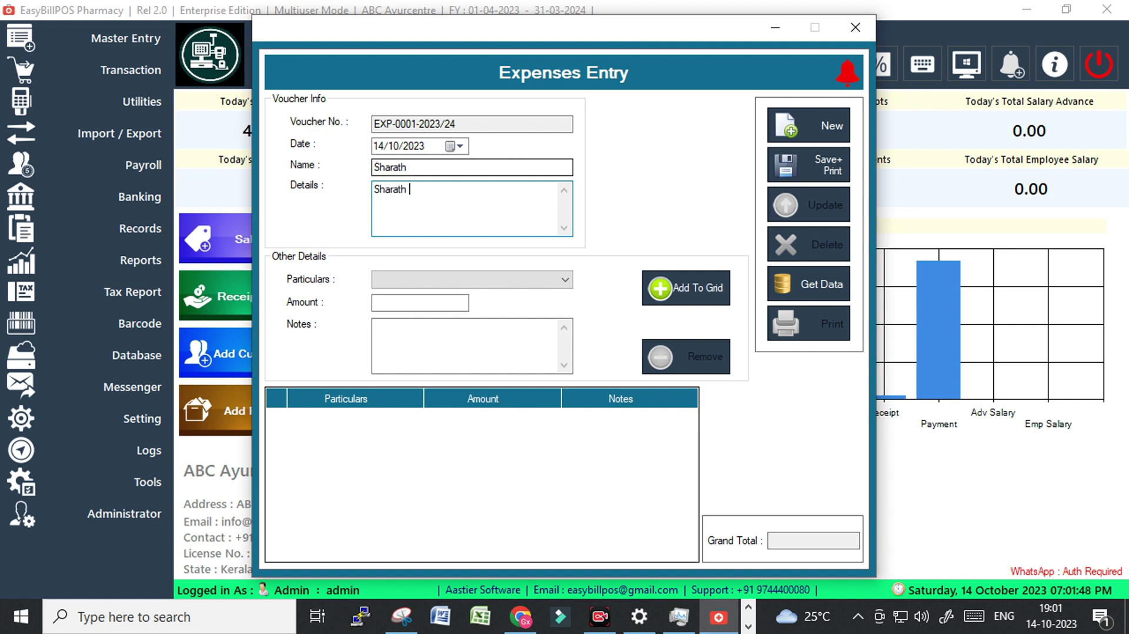
{"action": "type", "text": " paid shop rent"}
Add an Expense line of 5000 with the note "Shop Rent" to the voucher's grid
{"action": "left_click", "coordinate": [563, 274]}
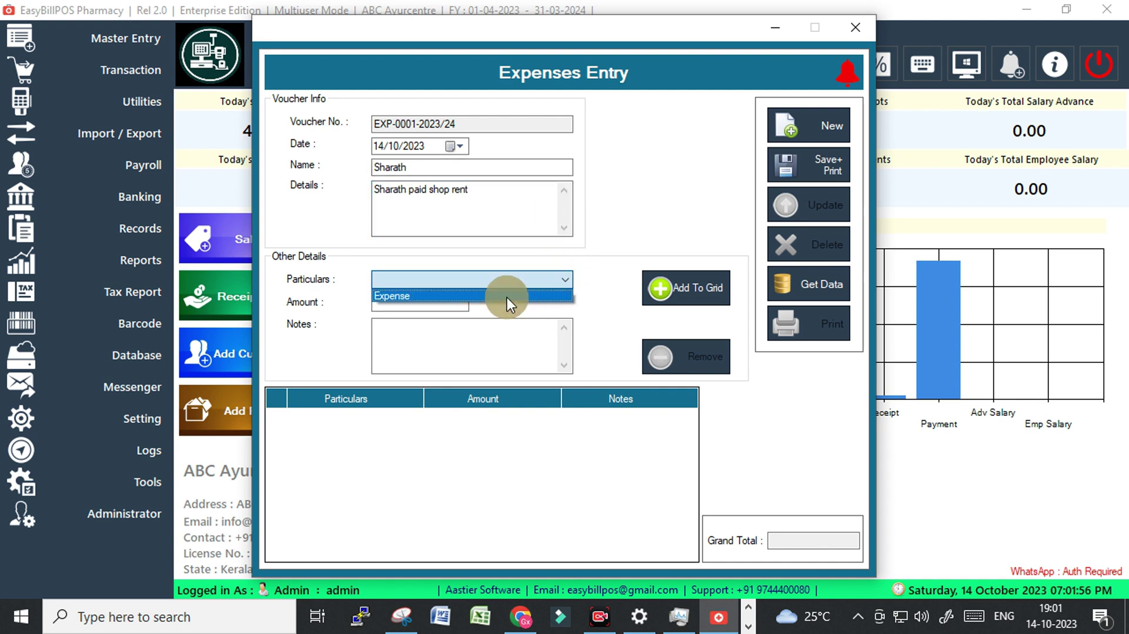
{"action": "left_click", "coordinate": [476, 296]}
{"action": "left_click", "coordinate": [407, 302]}
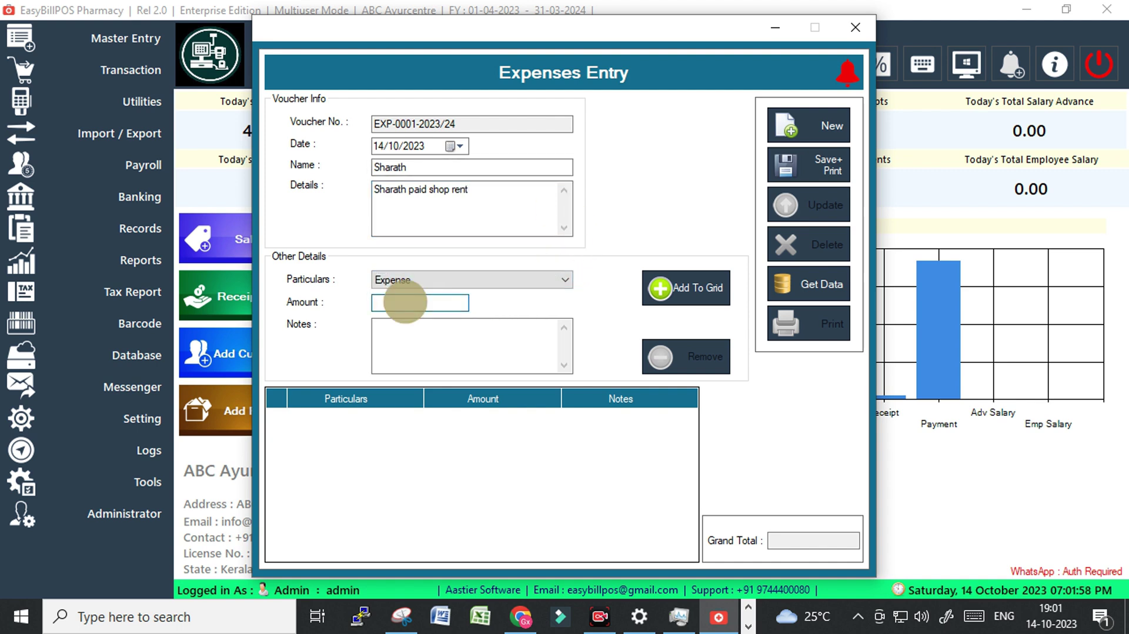
{"action": "type", "text": "5000"}
{"action": "left_click", "coordinate": [447, 338]}
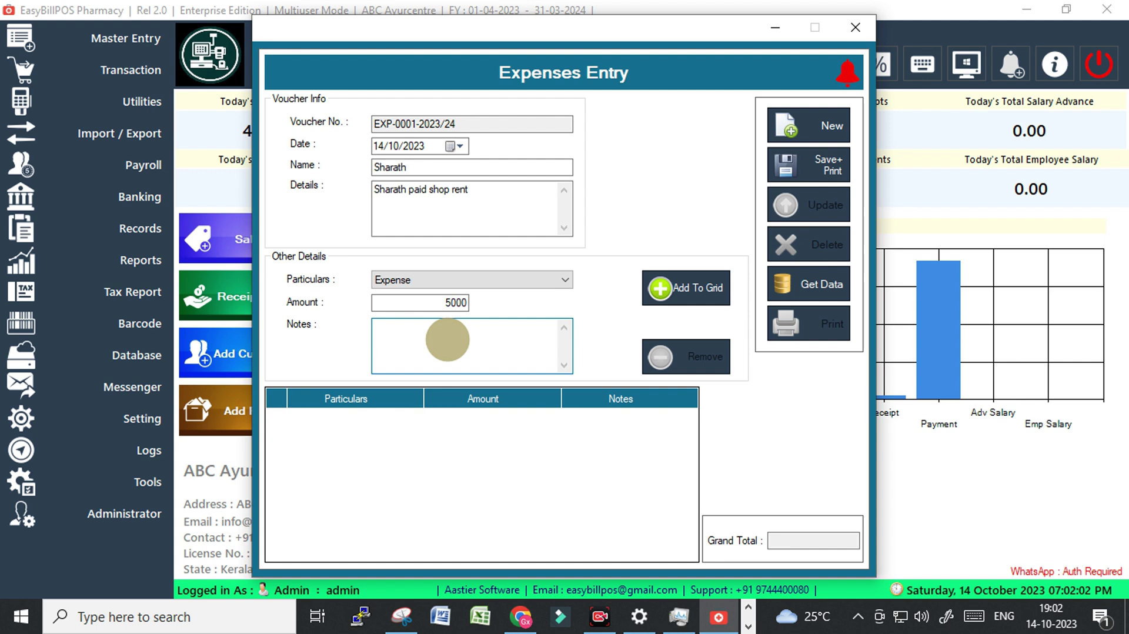
{"action": "type", "text": "Sho"}
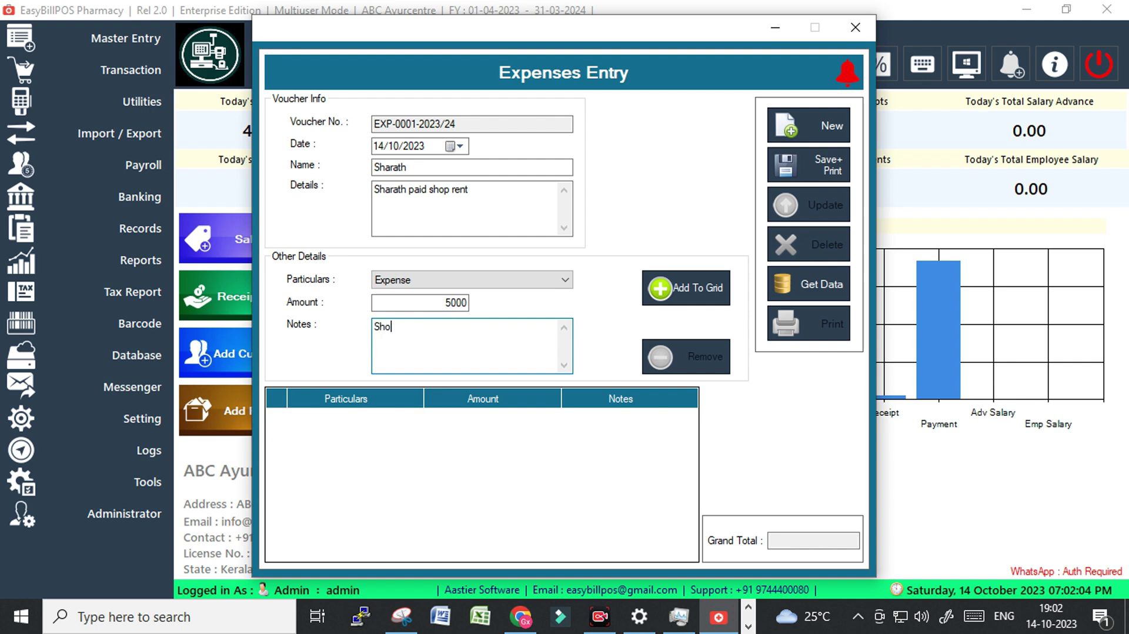
{"action": "type", "text": "p Rent"}
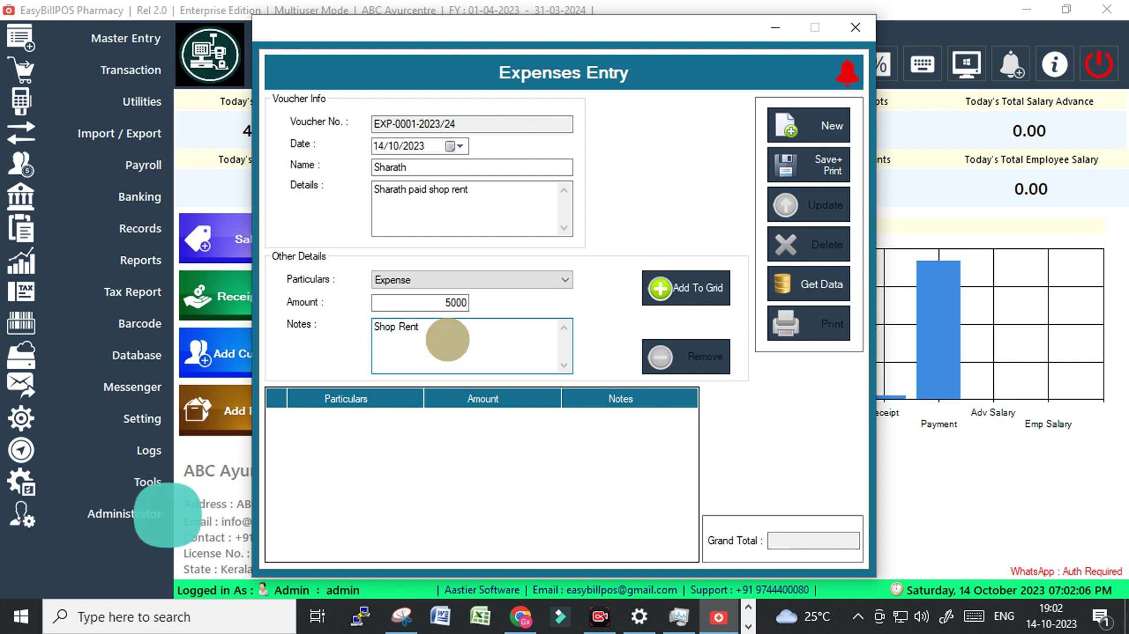
{"action": "left_click", "coordinate": [732, 274]}
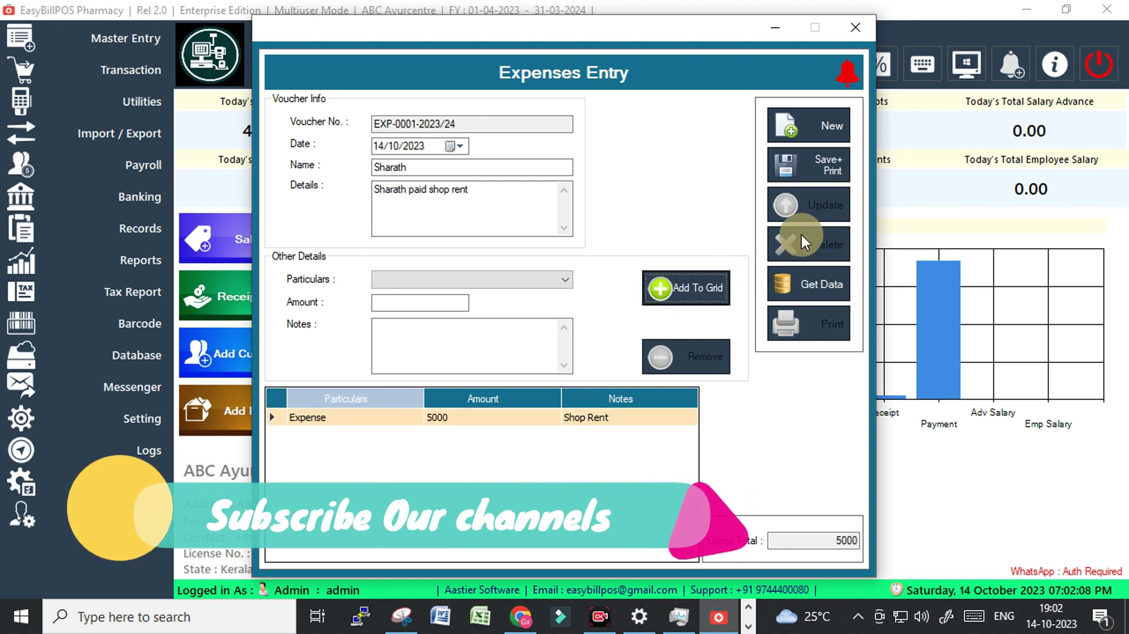
Save the expense voucher and open its print preview
{"action": "left_click", "coordinate": [825, 165]}
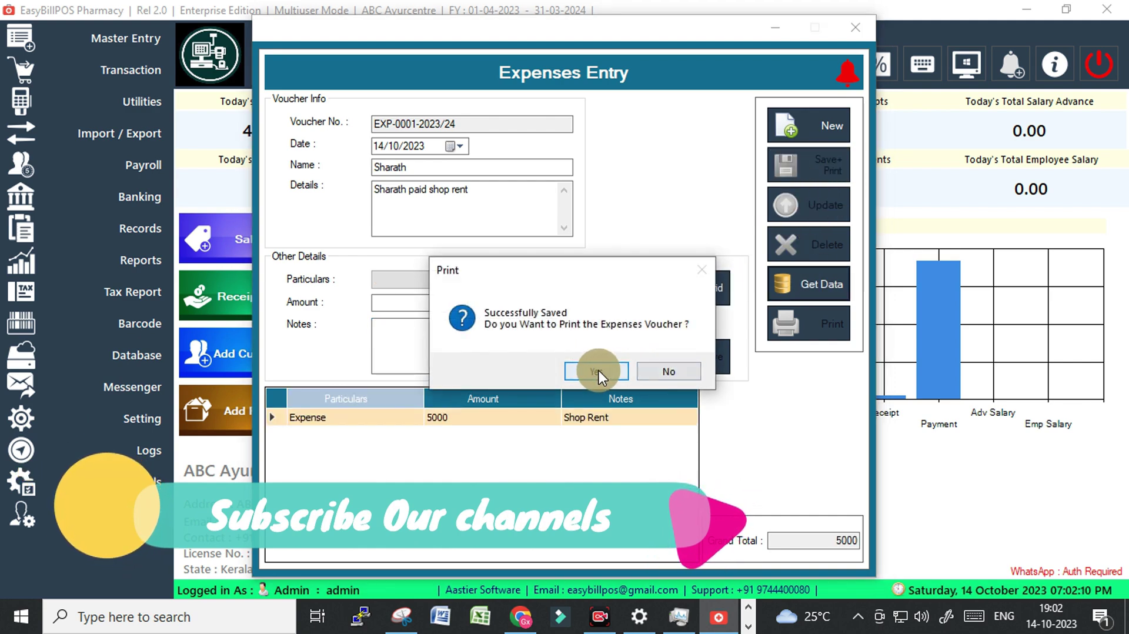
{"action": "left_click", "coordinate": [598, 371]}
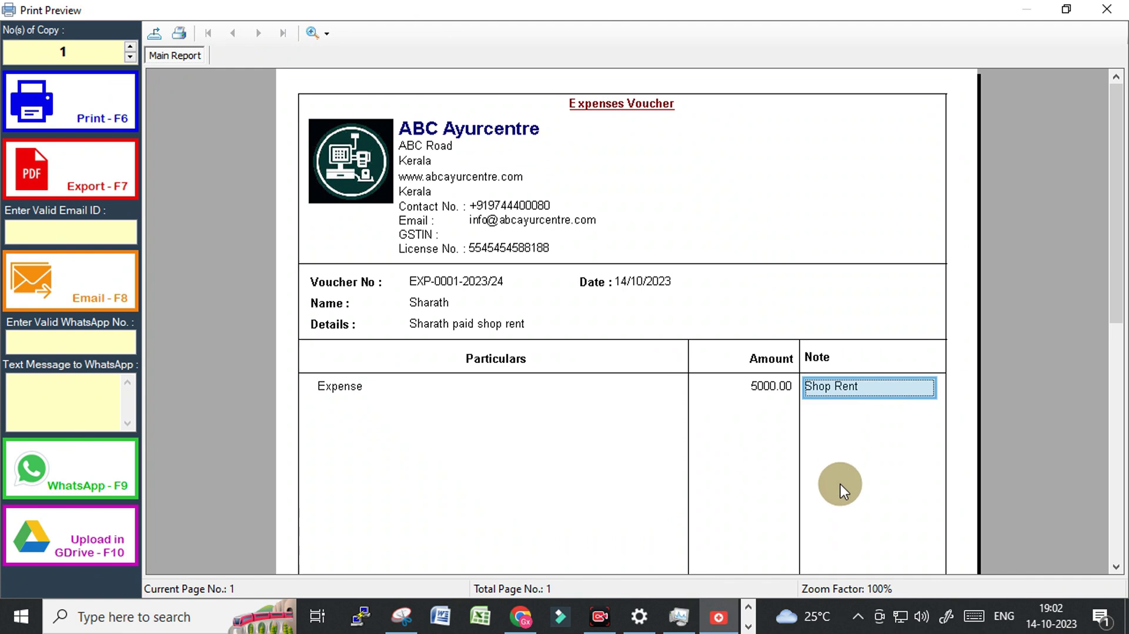
Examine the previewed expense voucher's number, date, payer name, details and total in words, and close the preview and the expense form
{"action": "scroll", "coordinate": [843, 490], "scroll_direction": "down", "scroll_amount": 5}
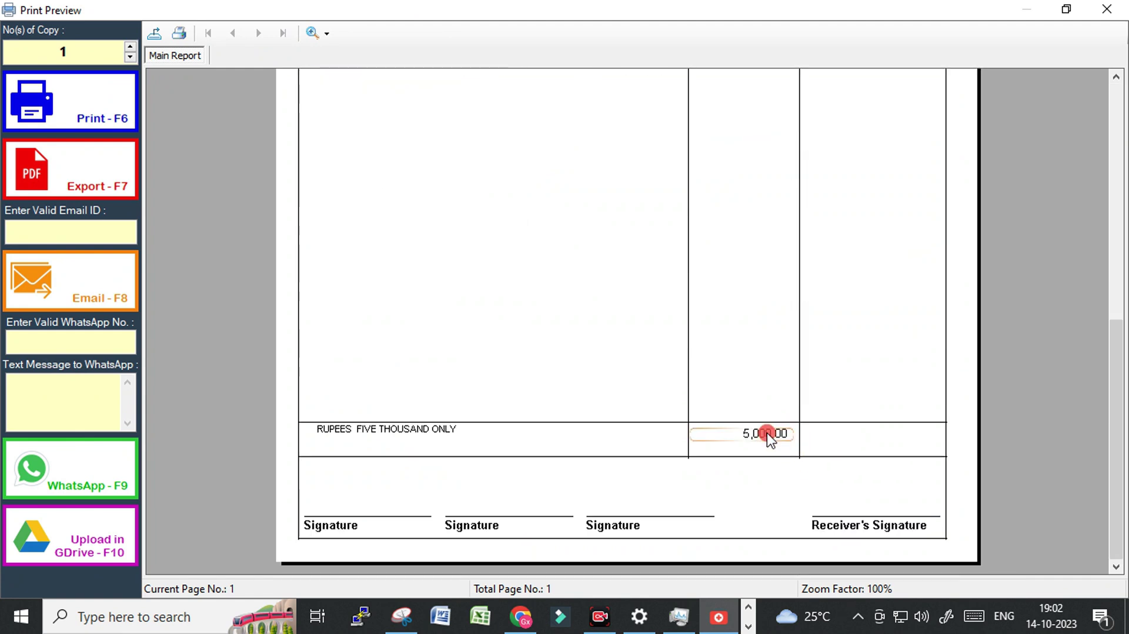
{"action": "scroll", "coordinate": [766, 514], "scroll_direction": "up", "scroll_amount": 5}
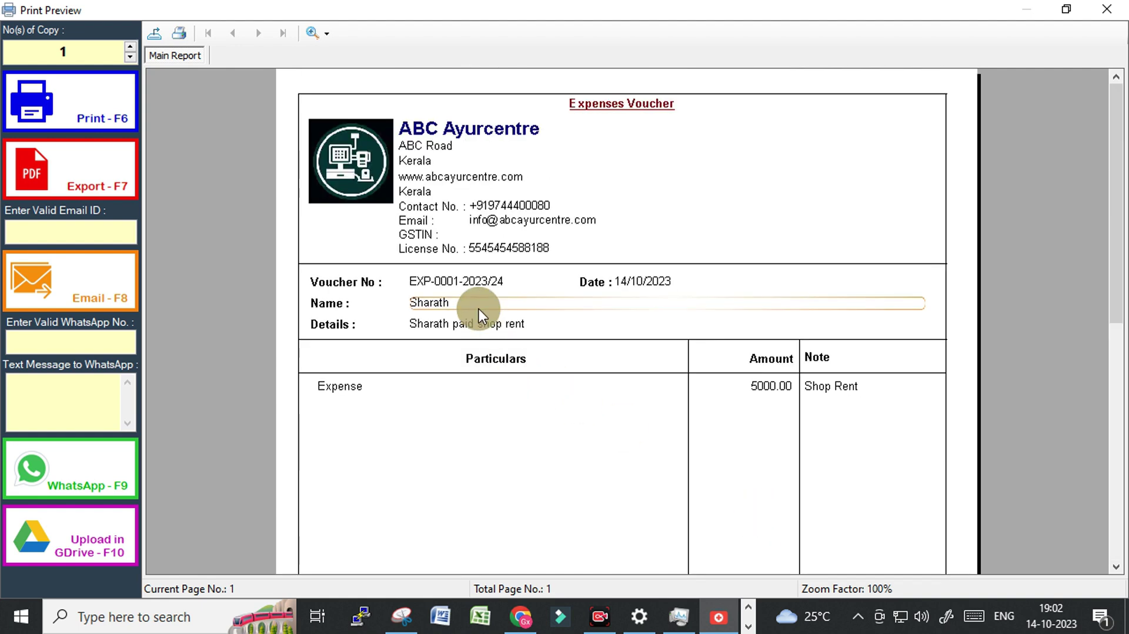
{"action": "scroll", "coordinate": [660, 440], "scroll_direction": "down", "scroll_amount": 3}
{"action": "scroll", "coordinate": [657, 440], "scroll_direction": "down", "scroll_amount": 4}
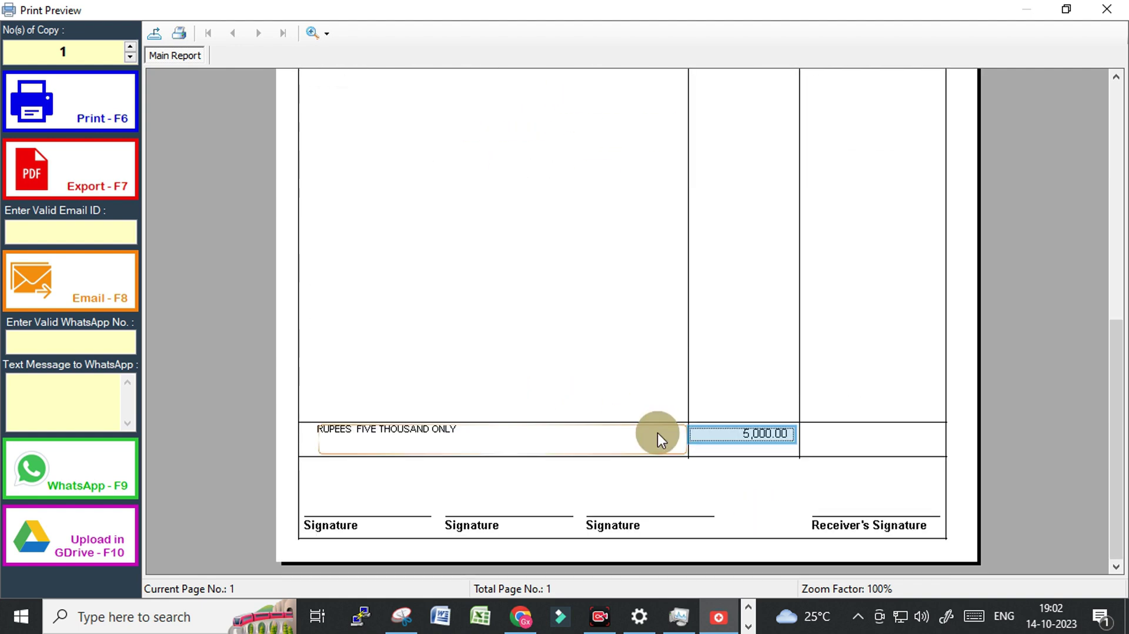
{"action": "scroll", "coordinate": [670, 496], "scroll_direction": "up", "scroll_amount": 7}
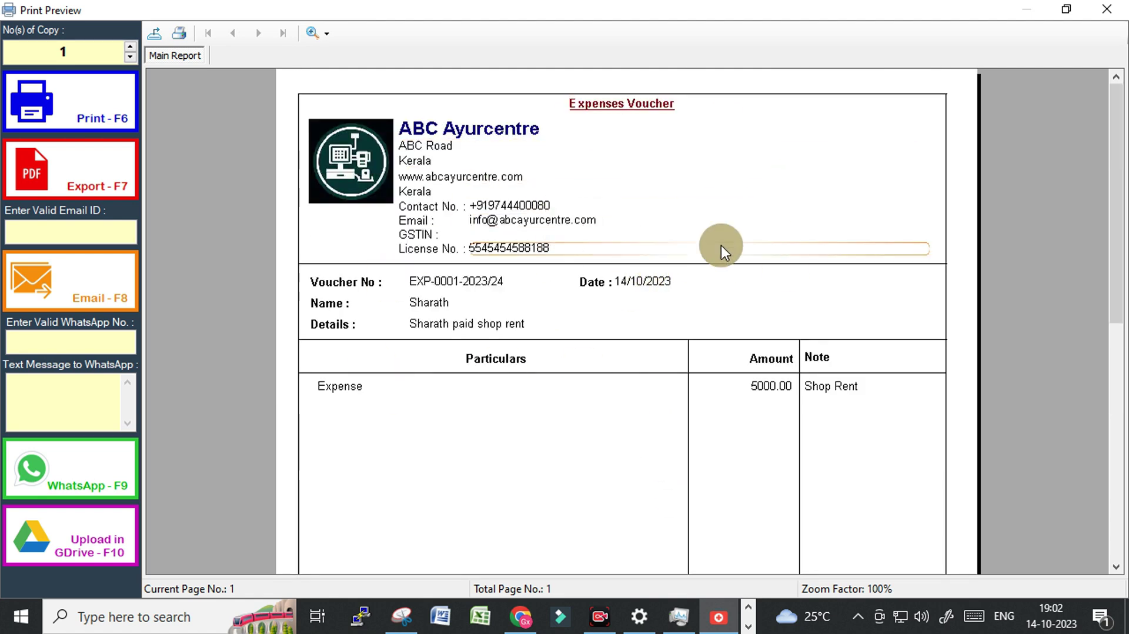
{"action": "scroll", "coordinate": [501, 412], "scroll_direction": "down", "scroll_amount": 4}
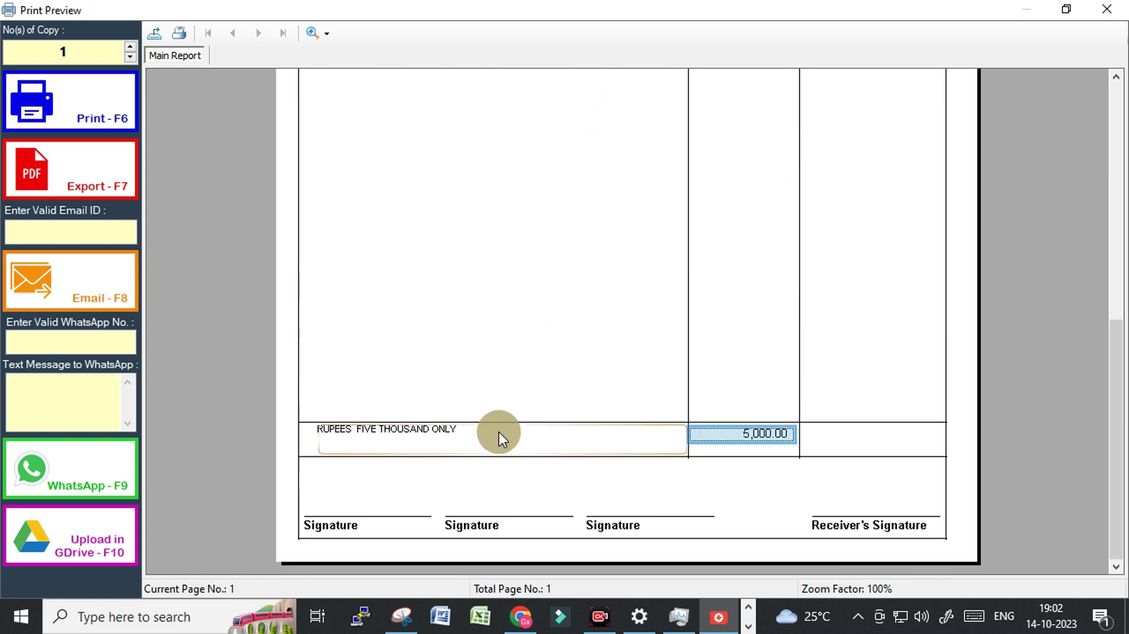
{"action": "scroll", "coordinate": [499, 426], "scroll_direction": "up", "scroll_amount": 4}
{"action": "left_click", "coordinate": [638, 283]}
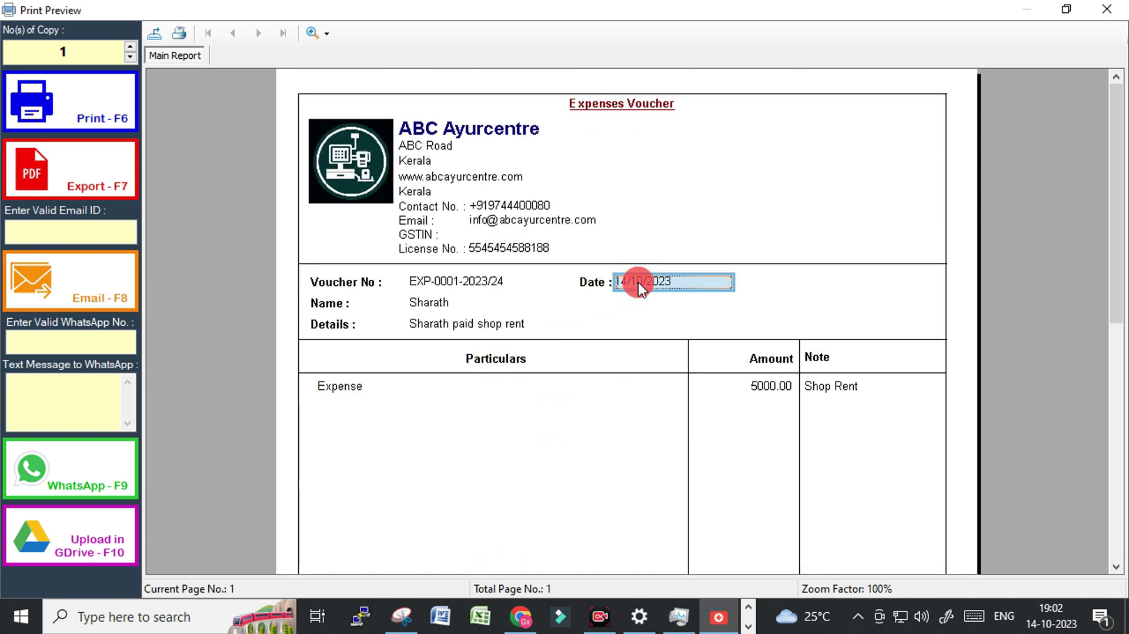
{"action": "left_click", "coordinate": [450, 289]}
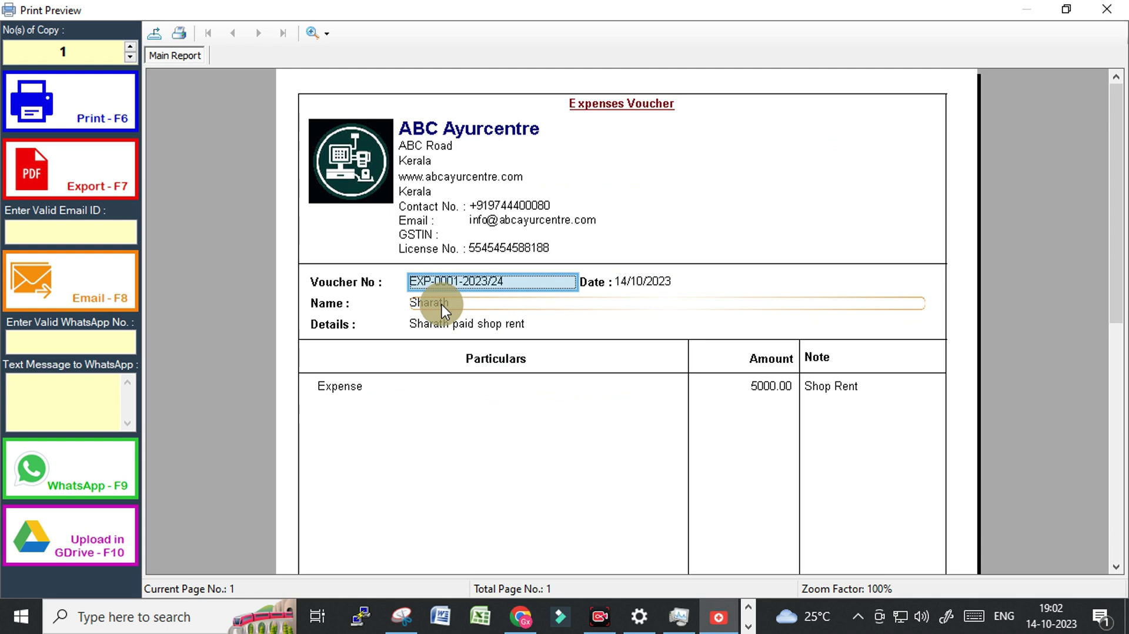
{"action": "left_click", "coordinate": [442, 307]}
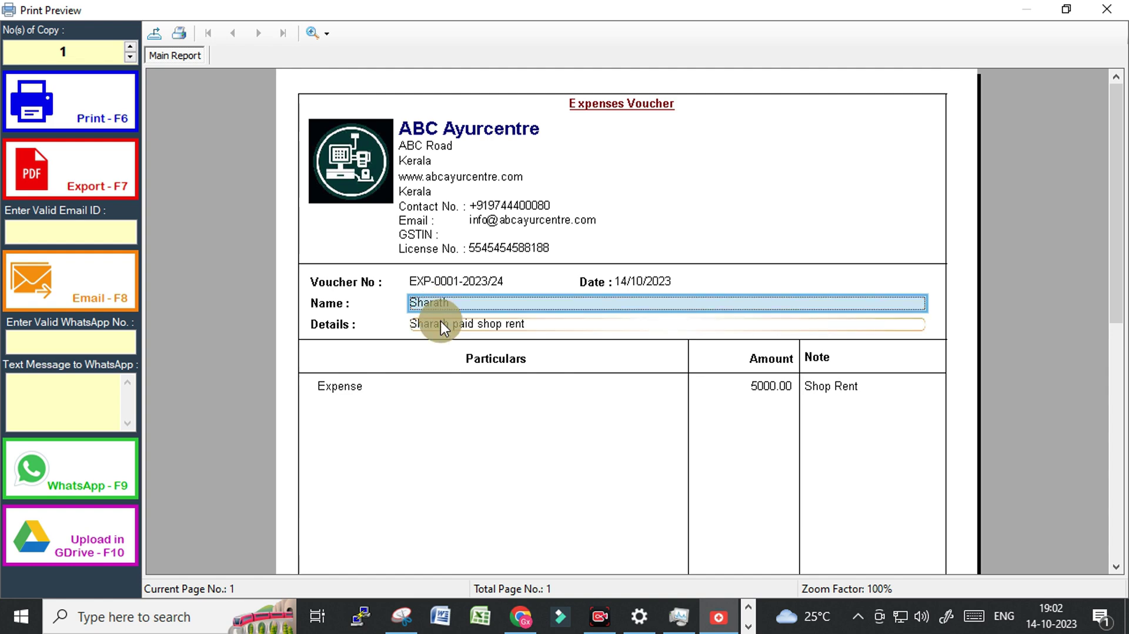
{"action": "left_click", "coordinate": [1109, 10]}
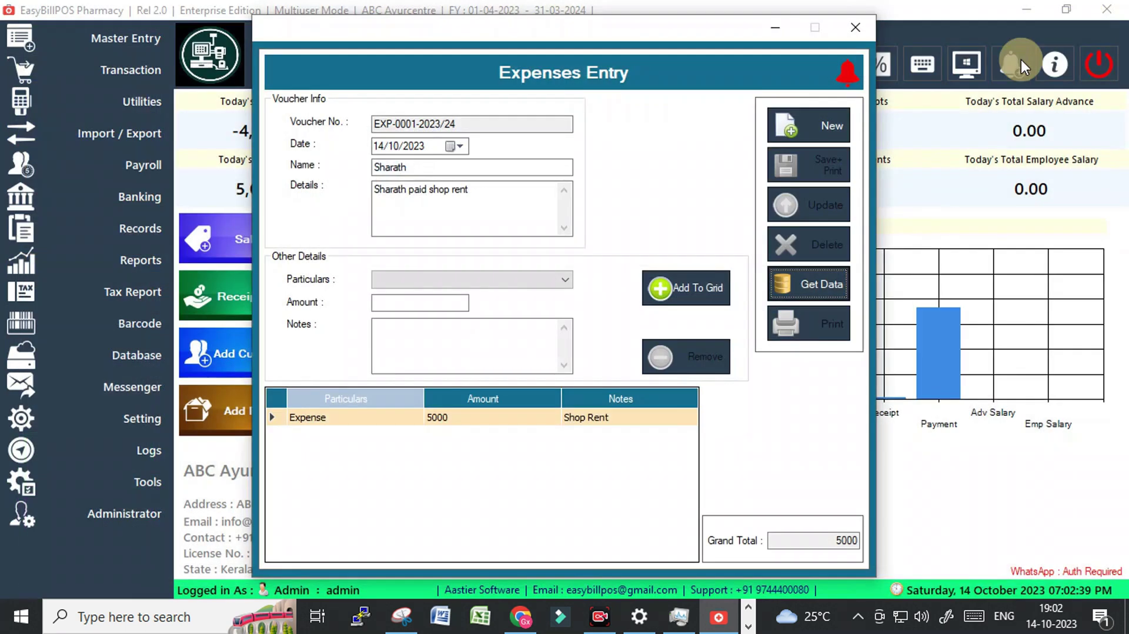
{"action": "left_click", "coordinate": [858, 26]}
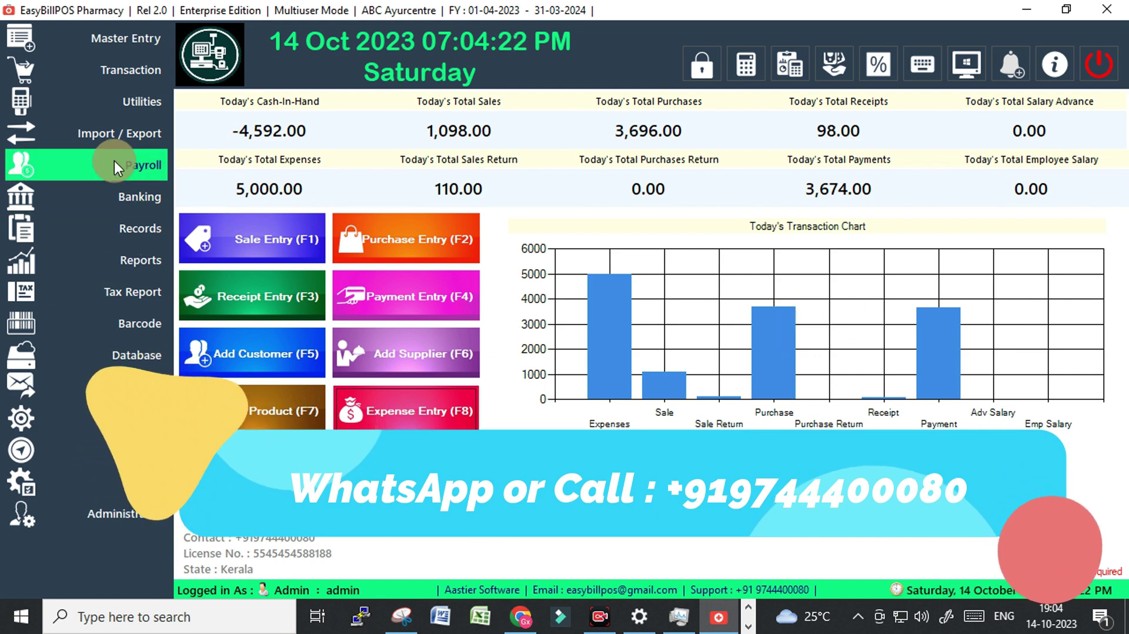
Review the company information record, including its address, email, GSTIN, license number, PAN and terms and conditions, and close it
{"action": "left_click", "coordinate": [108, 41]}
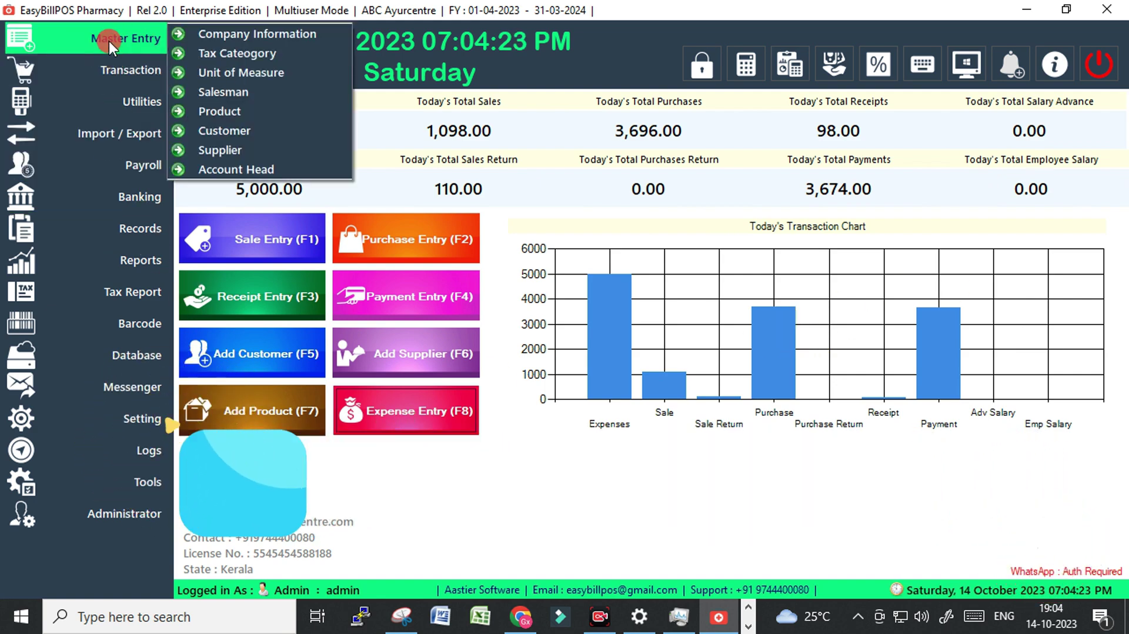
{"action": "left_click", "coordinate": [246, 38]}
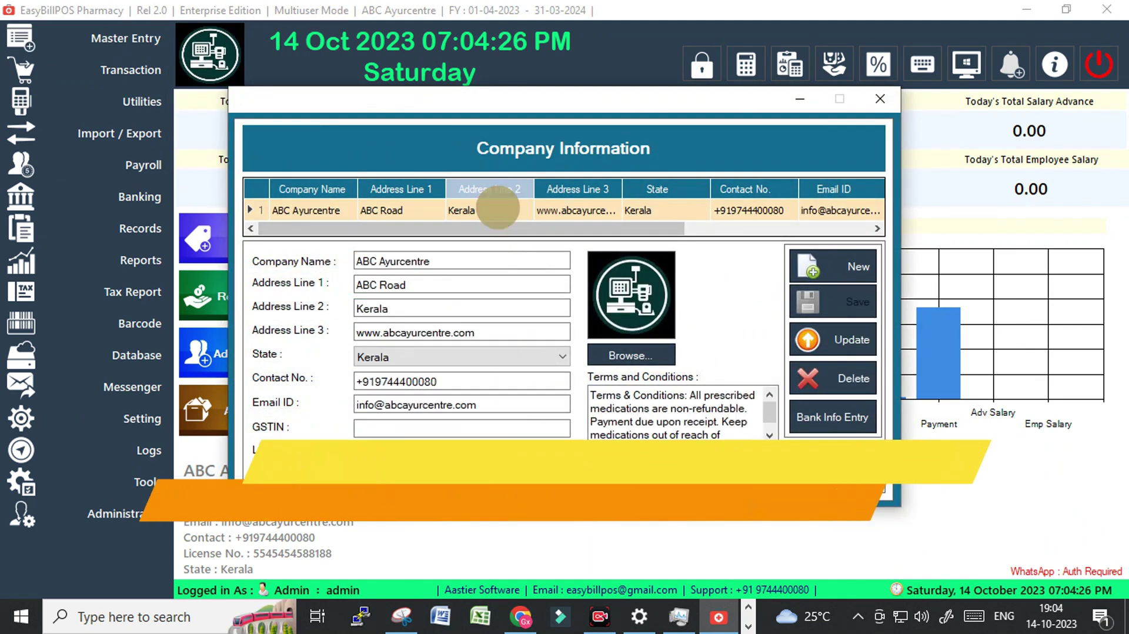
{"action": "left_click", "coordinate": [426, 263]}
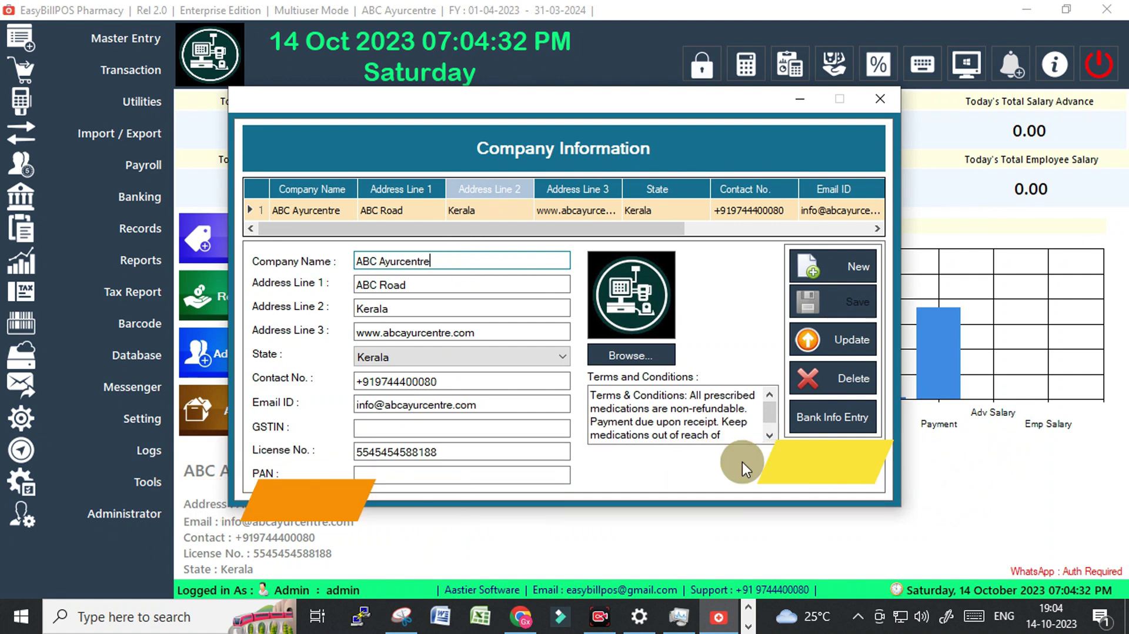
{"action": "left_click_drag", "start_coordinate": [396, 332], "coordinate": [413, 306]}
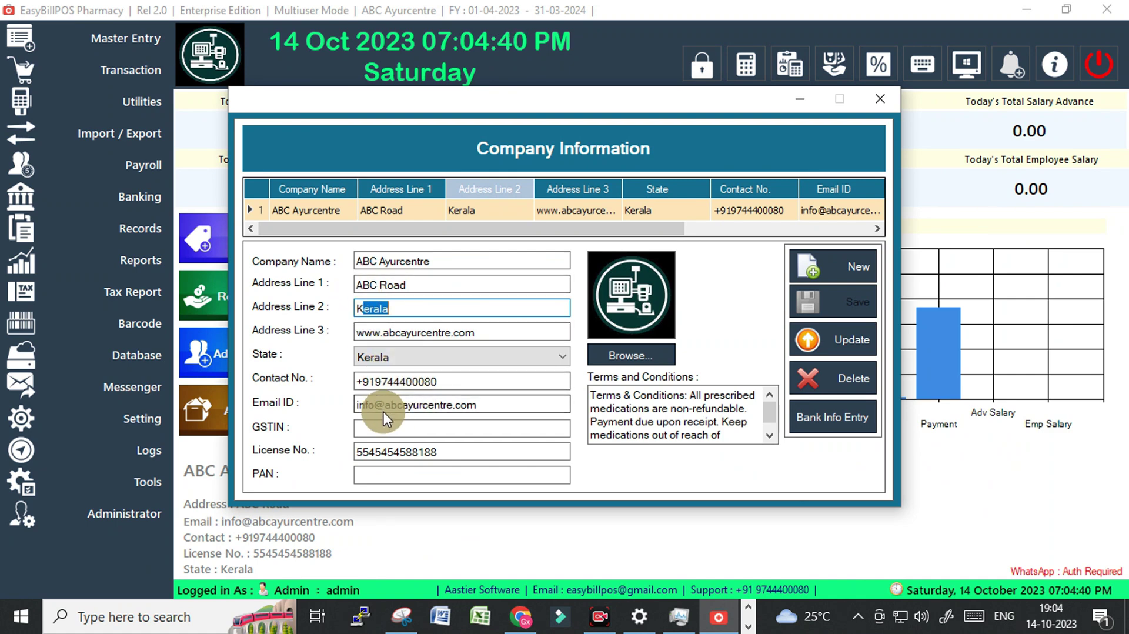
{"action": "left_click_drag", "start_coordinate": [375, 405], "coordinate": [466, 406]}
{"action": "left_click_drag", "start_coordinate": [370, 452], "coordinate": [466, 458]}
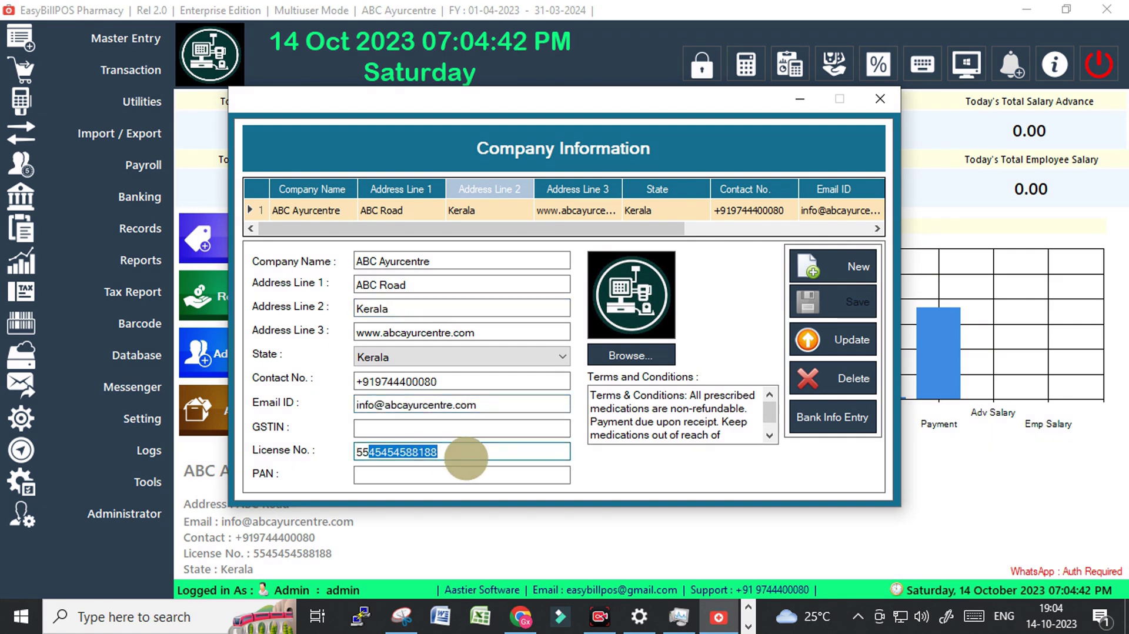
{"action": "left_click", "coordinate": [400, 474]}
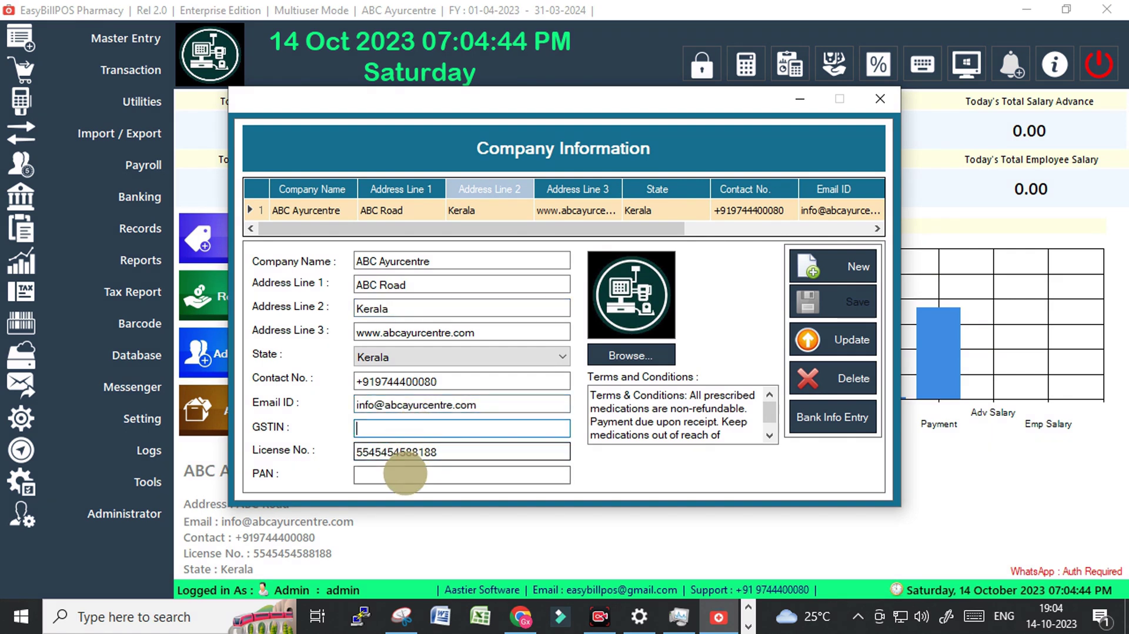
{"action": "left_click_drag", "start_coordinate": [592, 397], "coordinate": [643, 442]}
{"action": "scroll", "coordinate": [643, 443], "scroll_direction": "up", "scroll_amount": 1}
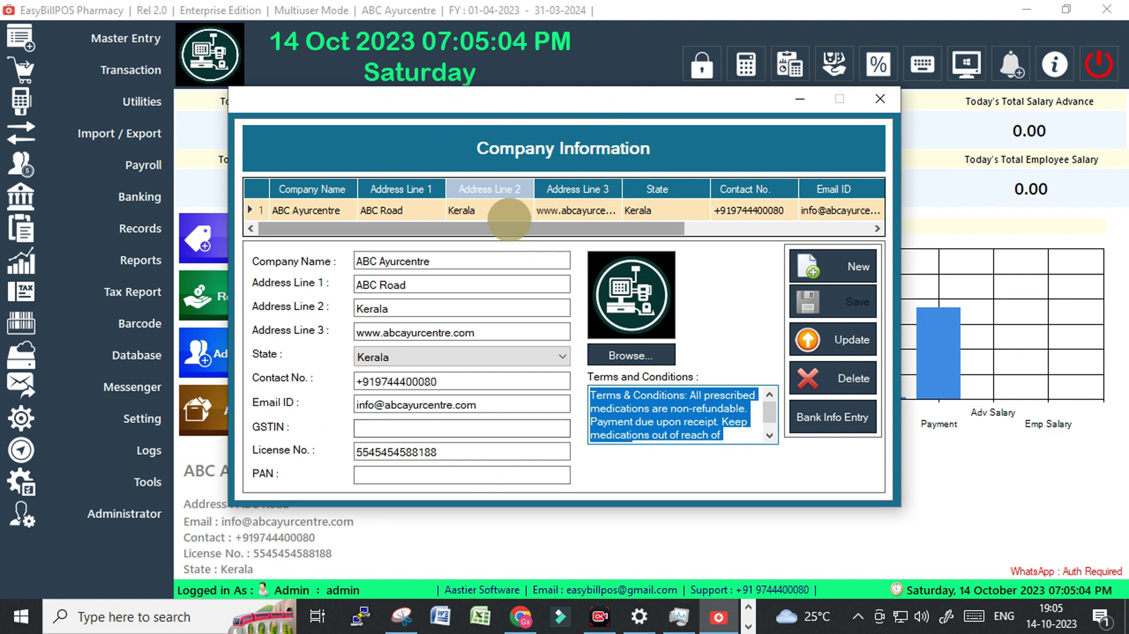
{"action": "left_click", "coordinate": [880, 100]}
Open the tax category master to review the GST rates, and close it
{"action": "left_click", "coordinate": [118, 38]}
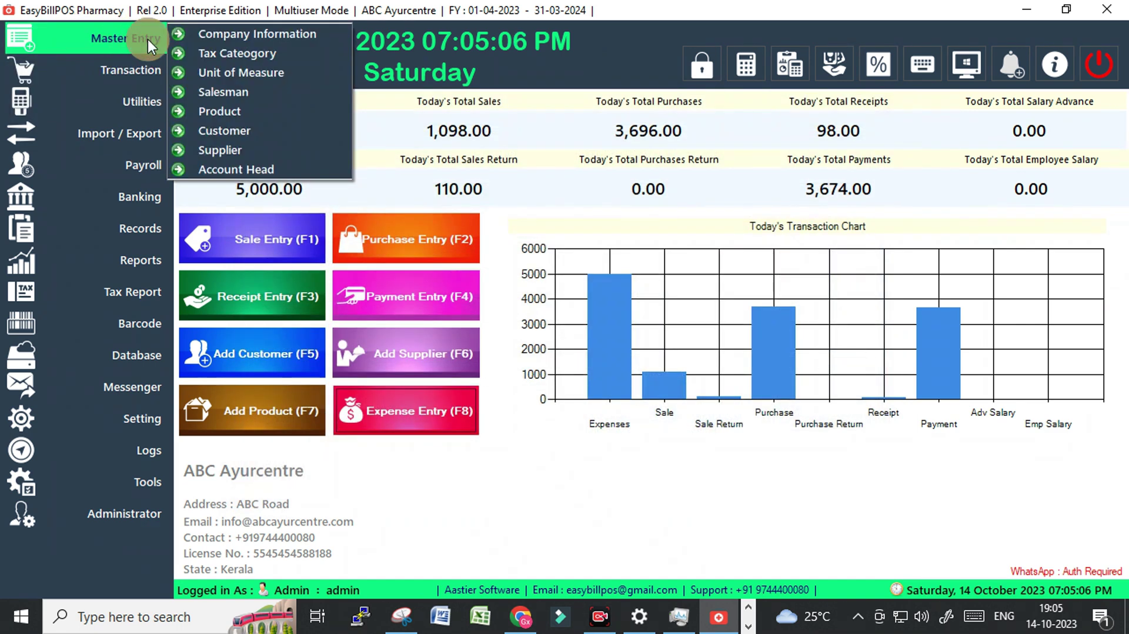
{"action": "left_click", "coordinate": [237, 53]}
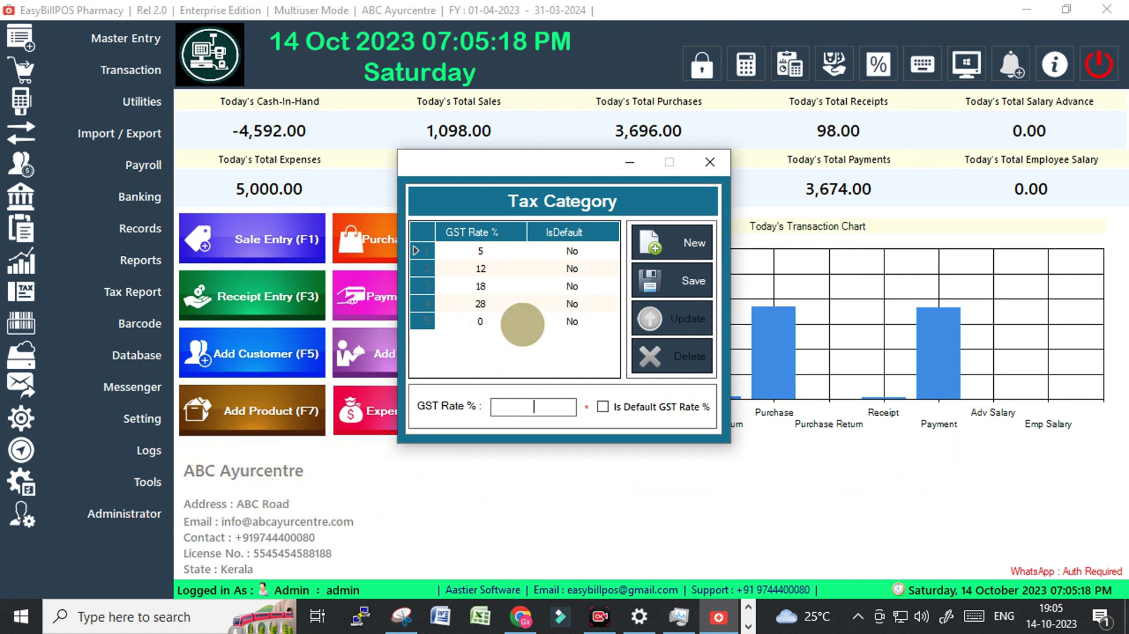
{"action": "left_click", "coordinate": [712, 164]}
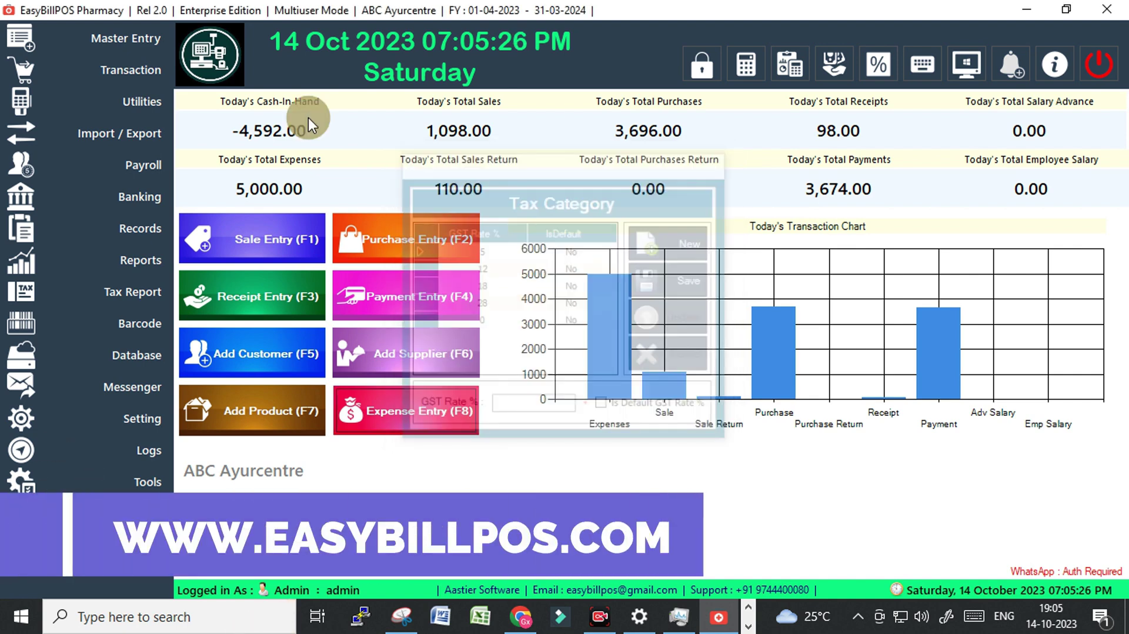
Open the unit of measure master and look through the existing units LITTER, ml, Strip, Tab and Nos
{"action": "mouse_move", "coordinate": [153, 48]}
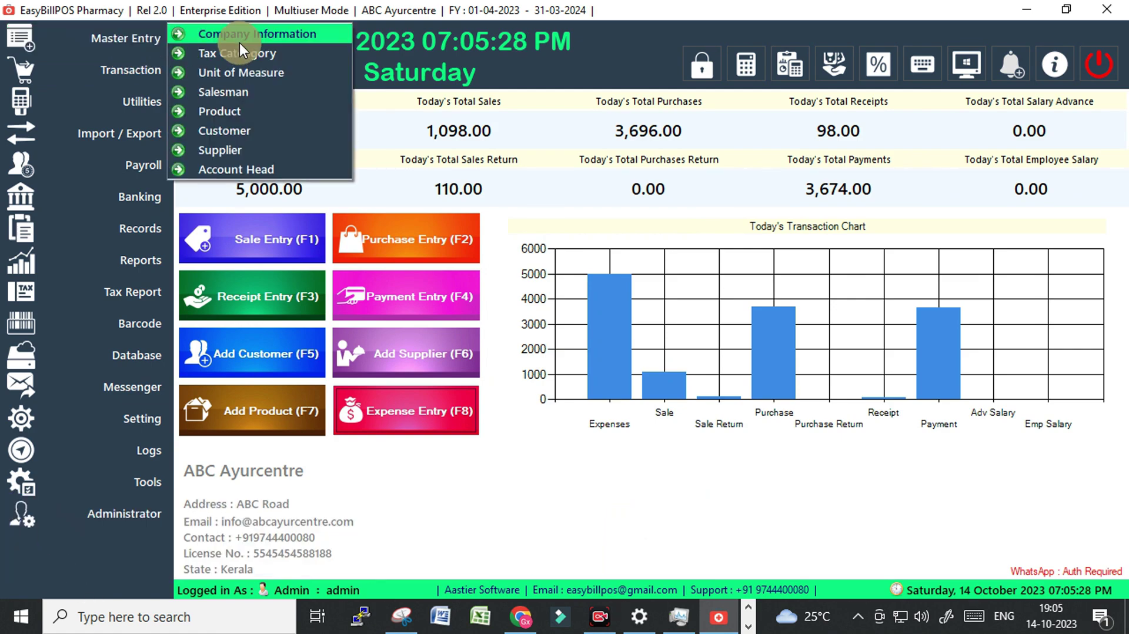
{"action": "left_click", "coordinate": [237, 74]}
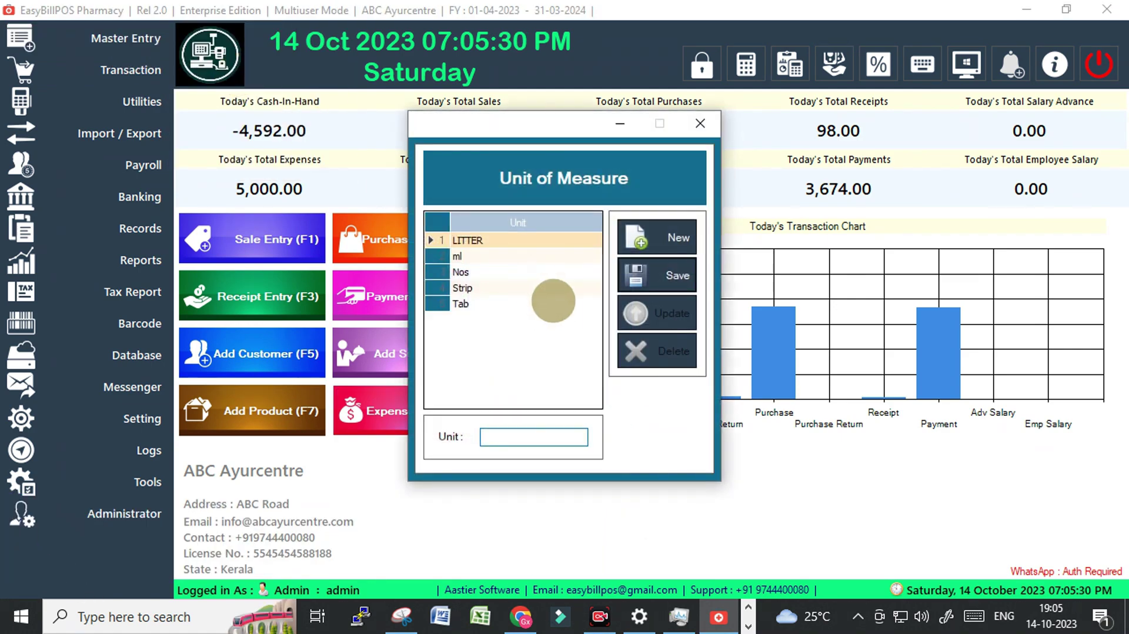
{"action": "left_click", "coordinate": [492, 240]}
{"action": "left_click", "coordinate": [485, 259]}
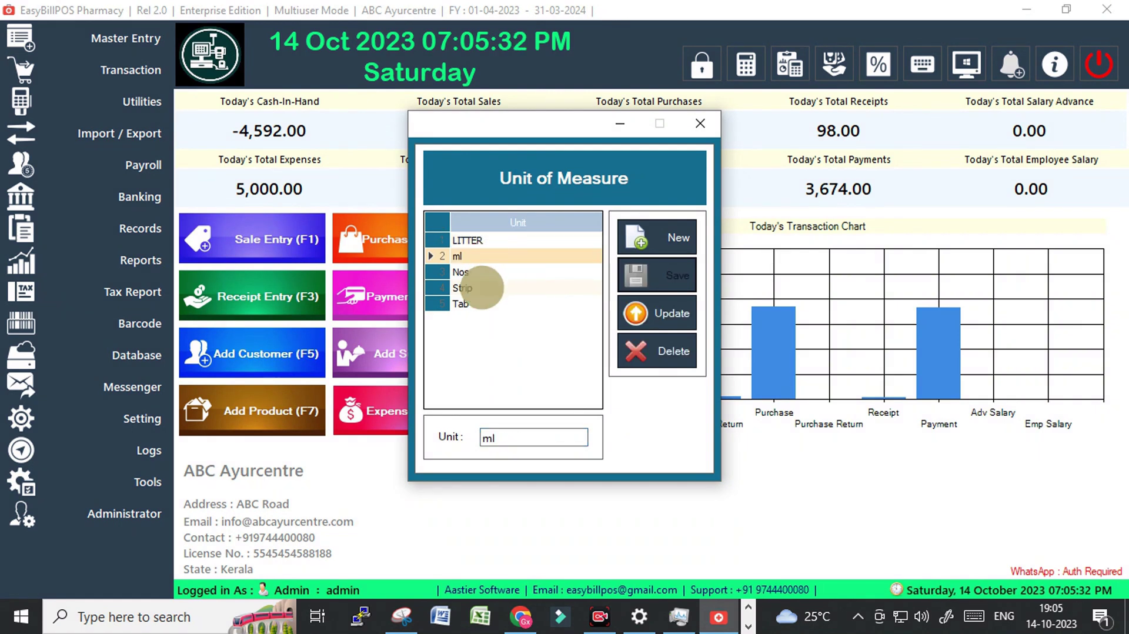
{"action": "left_click", "coordinate": [478, 289]}
{"action": "left_click", "coordinate": [471, 304]}
{"action": "left_click", "coordinate": [481, 273]}
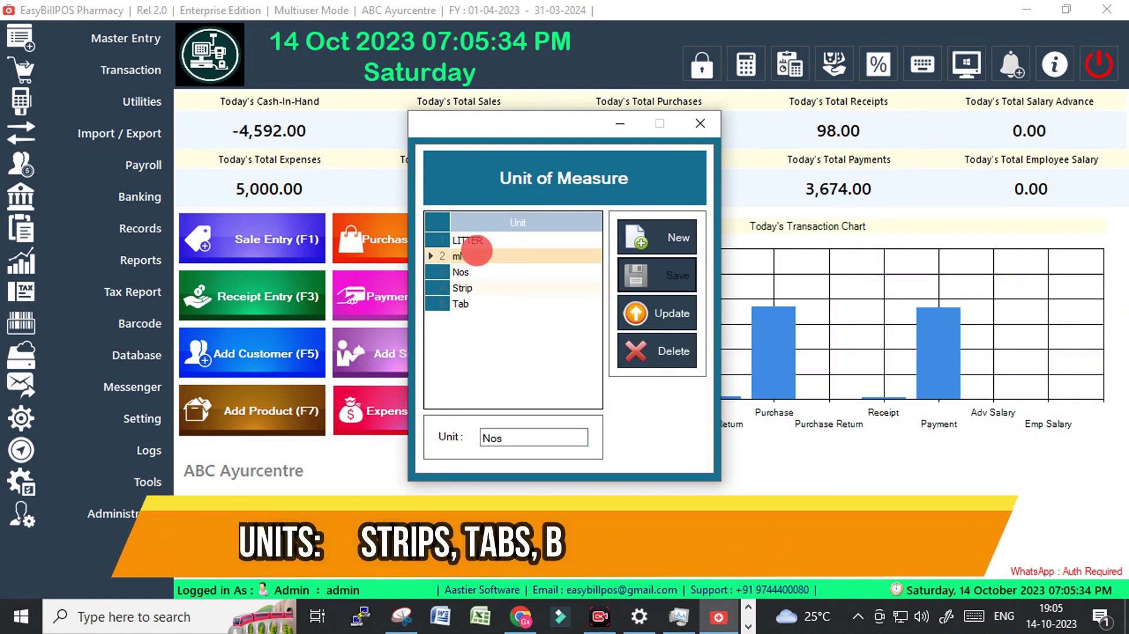
{"action": "left_click", "coordinate": [476, 256]}
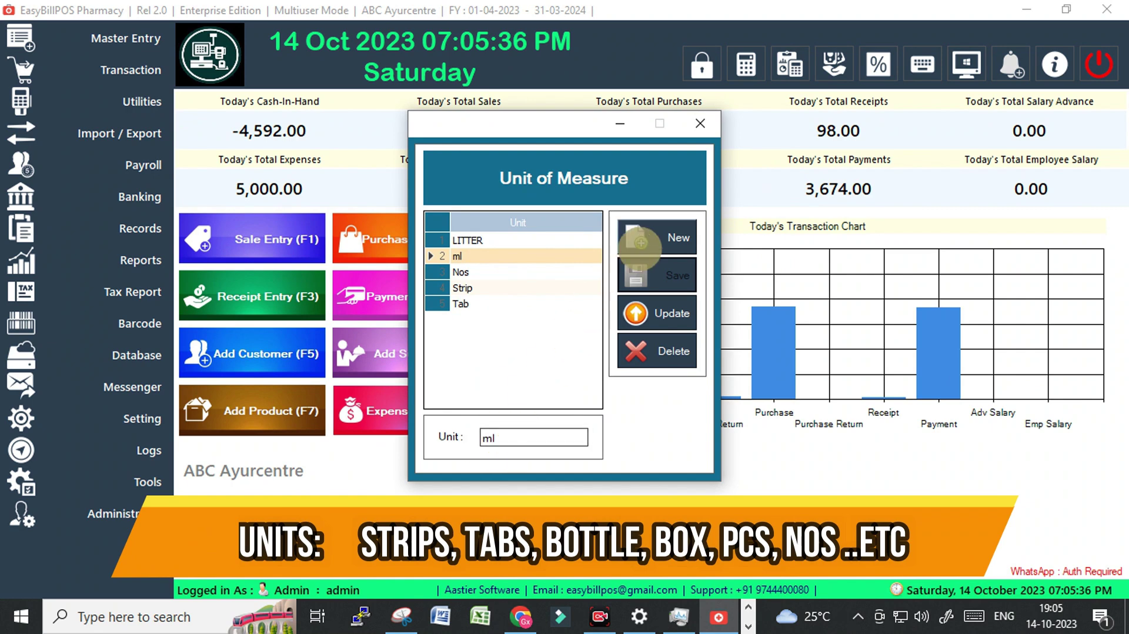
Add a new unit of measure named Pcs, save it and close the unit form
{"action": "left_click", "coordinate": [657, 237]}
{"action": "left_click", "coordinate": [504, 436]}
{"action": "type", "text": "Pcs"}
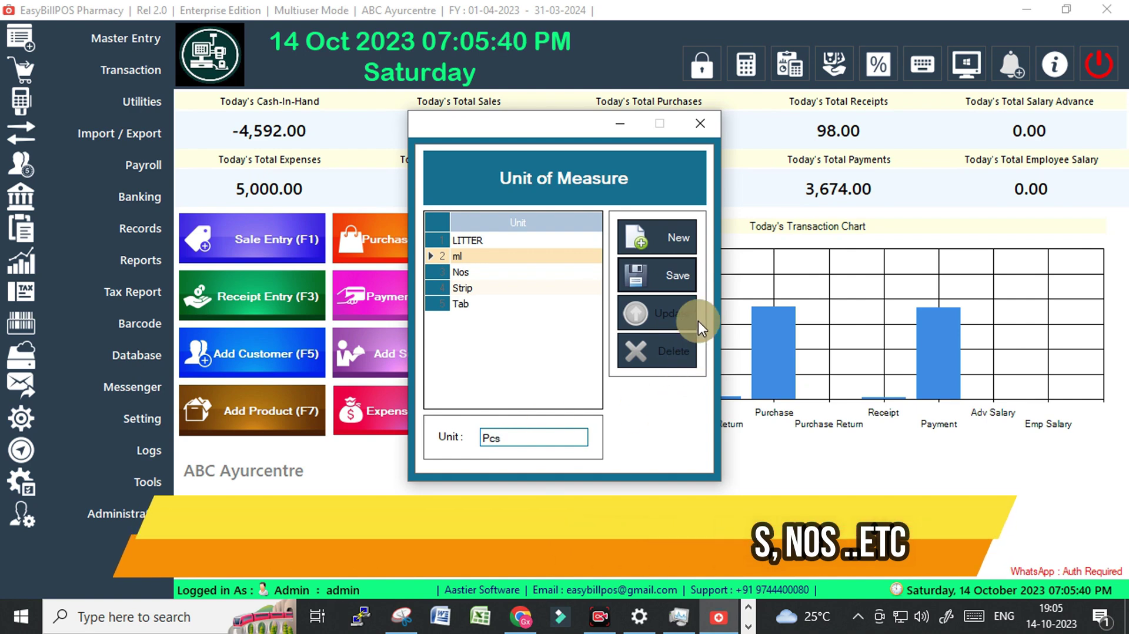
{"action": "left_click", "coordinate": [657, 274]}
{"action": "left_click", "coordinate": [604, 361]}
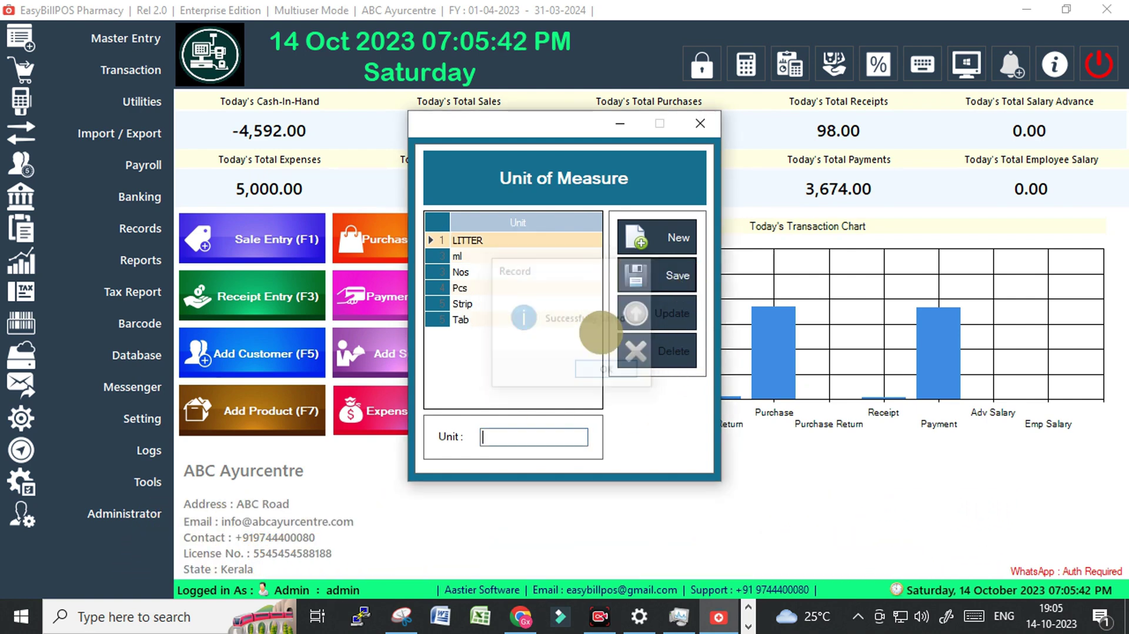
{"action": "left_click", "coordinate": [700, 123]}
Open the product entry form from the master entries
{"action": "left_click", "coordinate": [132, 45]}
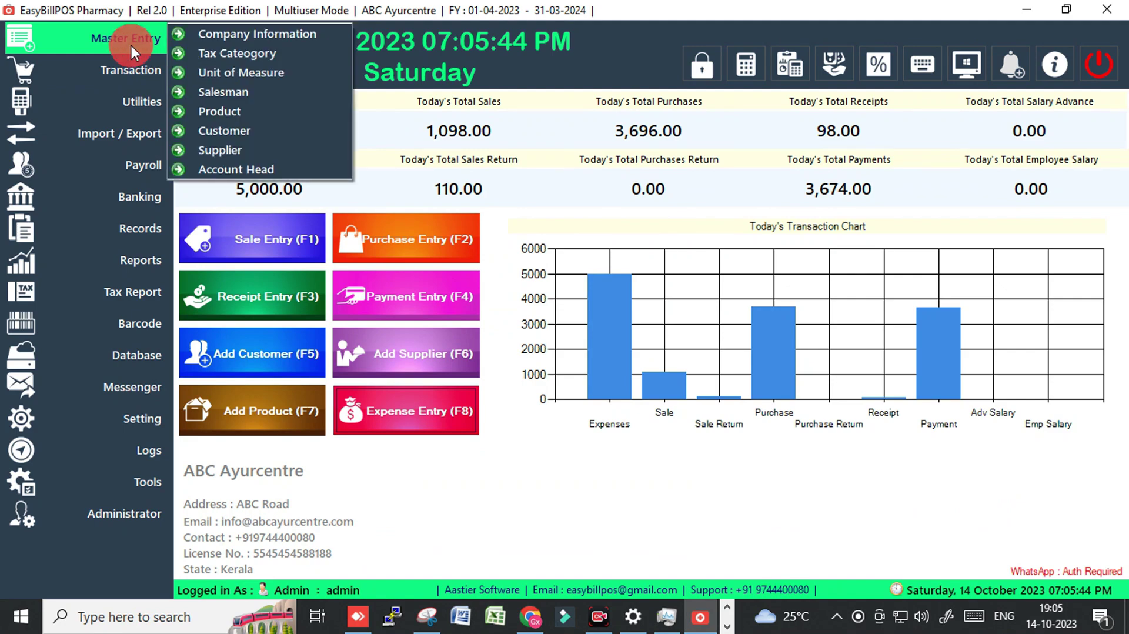
{"action": "left_click", "coordinate": [245, 111]}
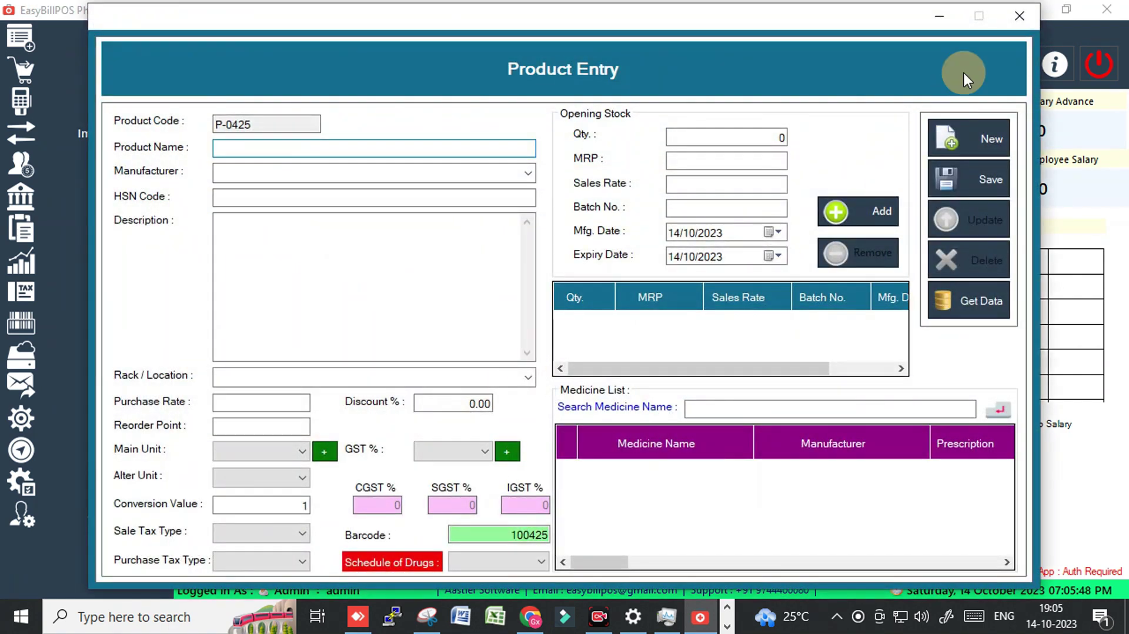